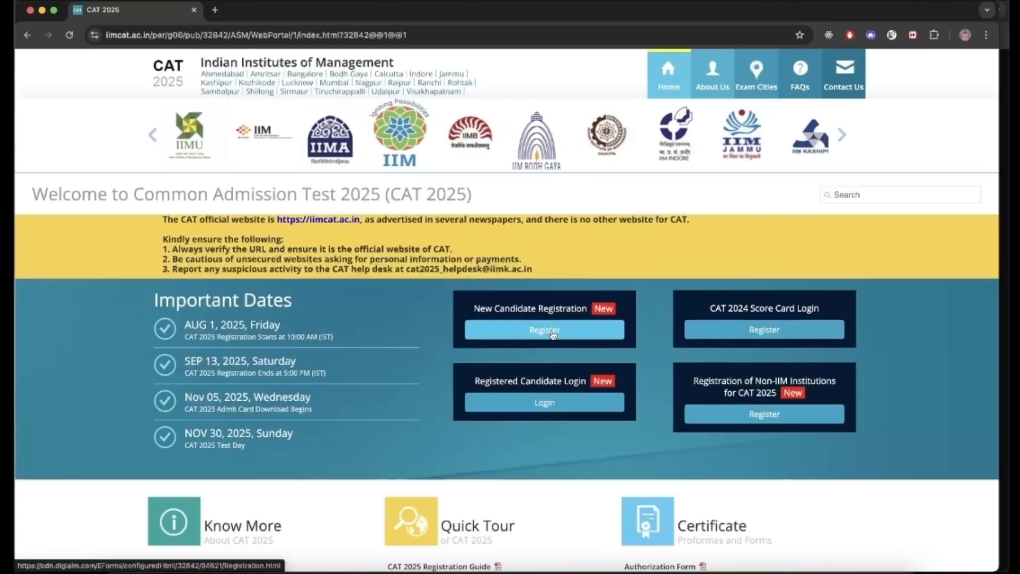
# Step: Start a new candidate registration and scroll through the candidate details form
pyautogui.click(552, 331)
pyautogui.scroll(-2, 714, 436)
pyautogui.scroll(-2, 714, 443)
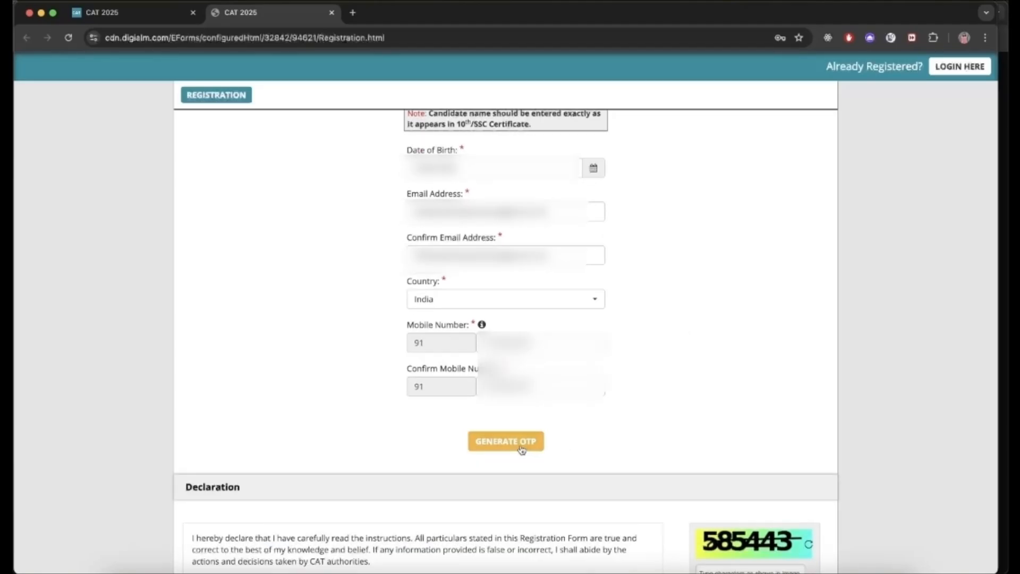
# Step: Generate OTPs, then validate both the mobile and email OTPs
pyautogui.click(518, 468)
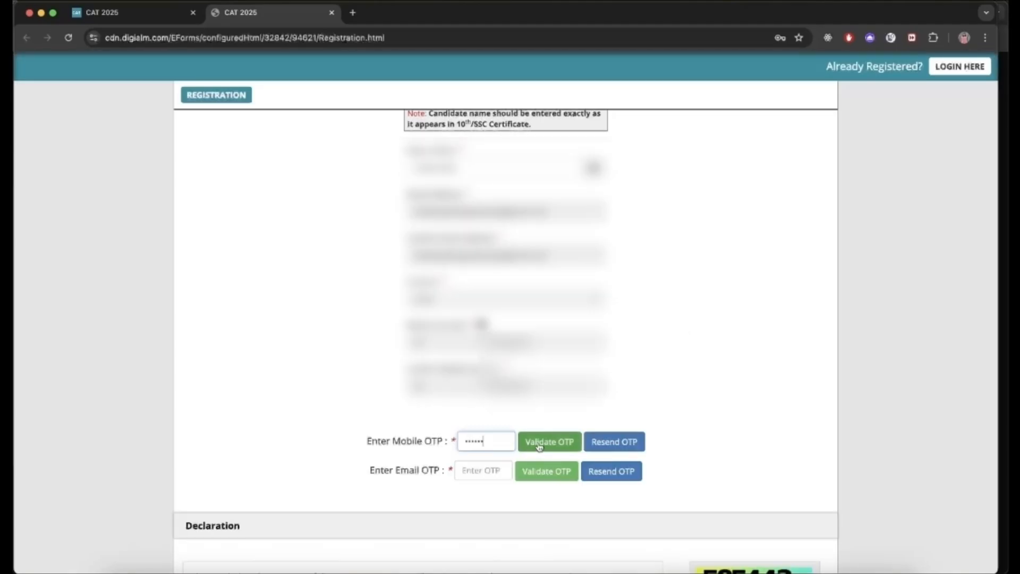
pyautogui.click(540, 445)
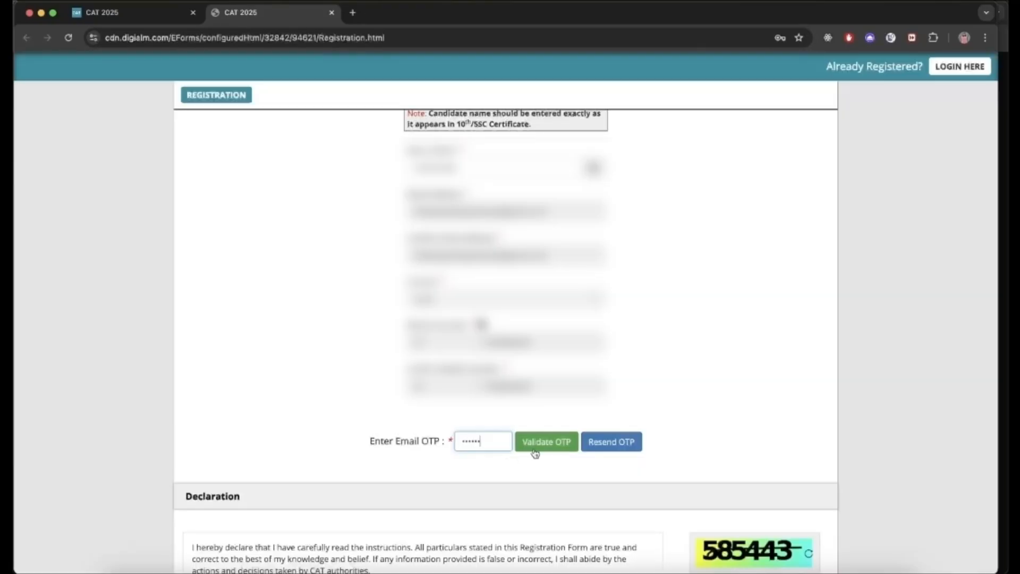
pyautogui.click(536, 450)
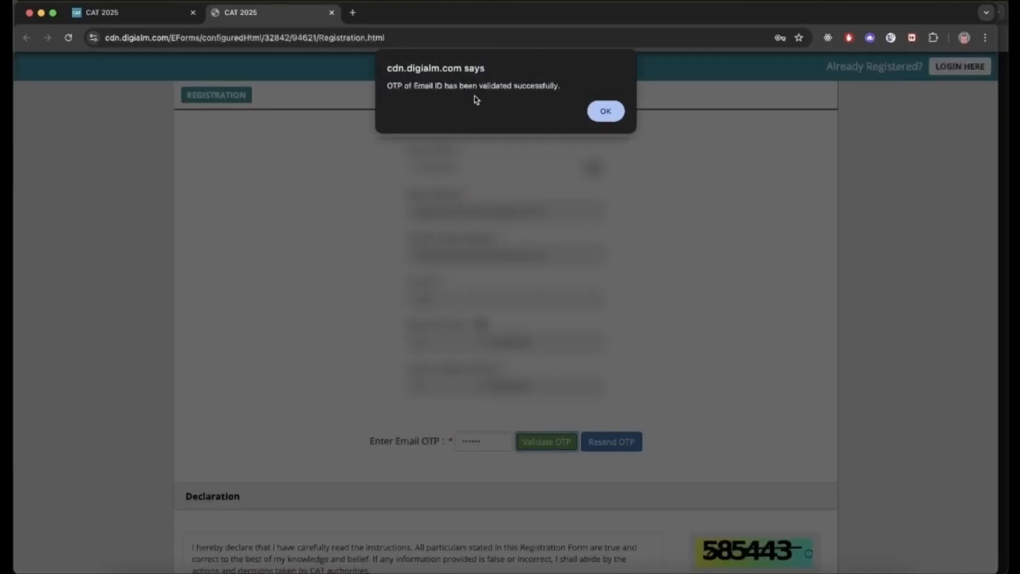
pyautogui.click(602, 114)
pyautogui.scroll(-4, 643, 283)
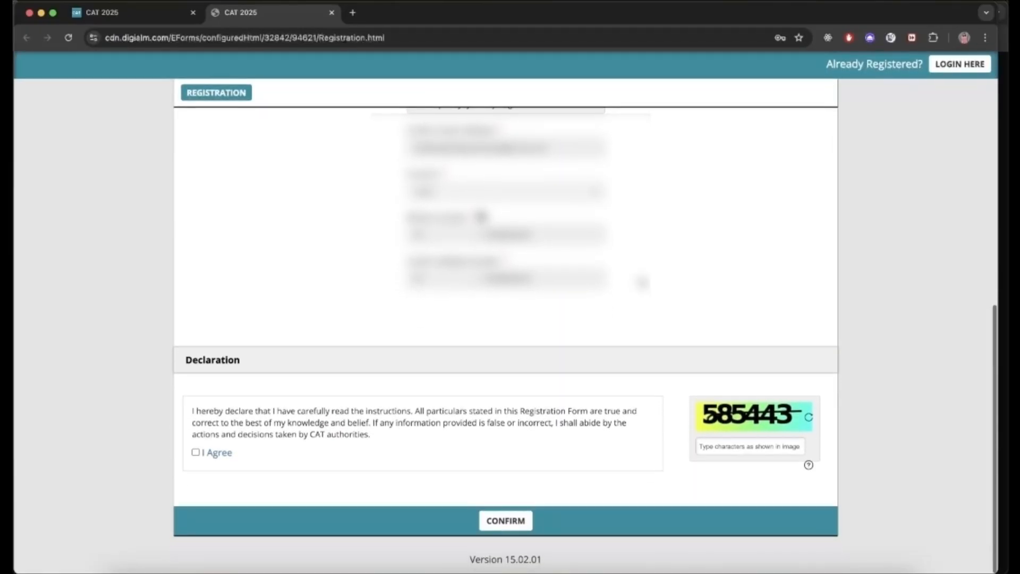
# Step: Agree to the registration declaration, enter the captcha and confirm
pyautogui.click(196, 456)
pyautogui.press('Tab')
pyautogui.write('585443')
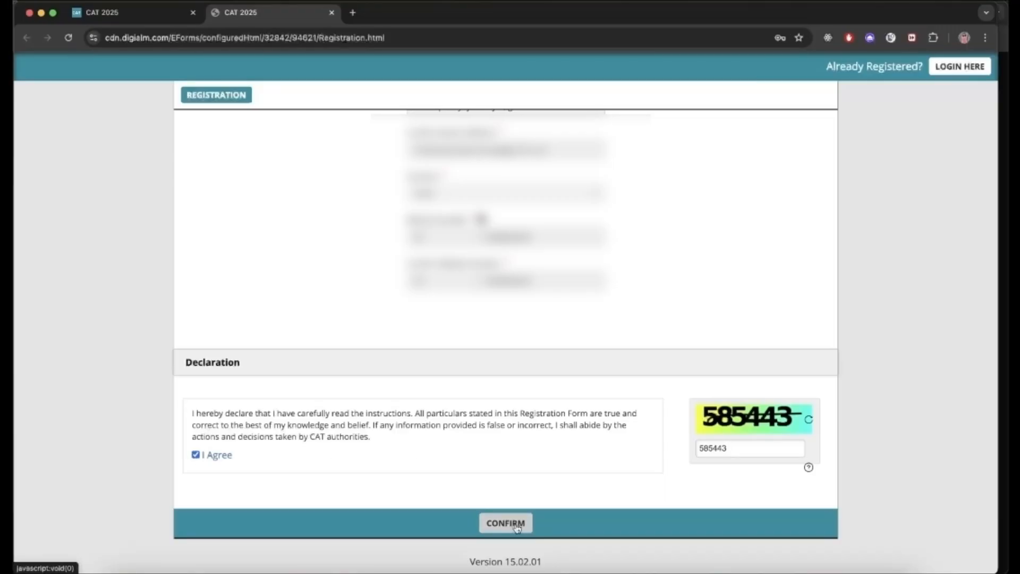
pyautogui.click(506, 523)
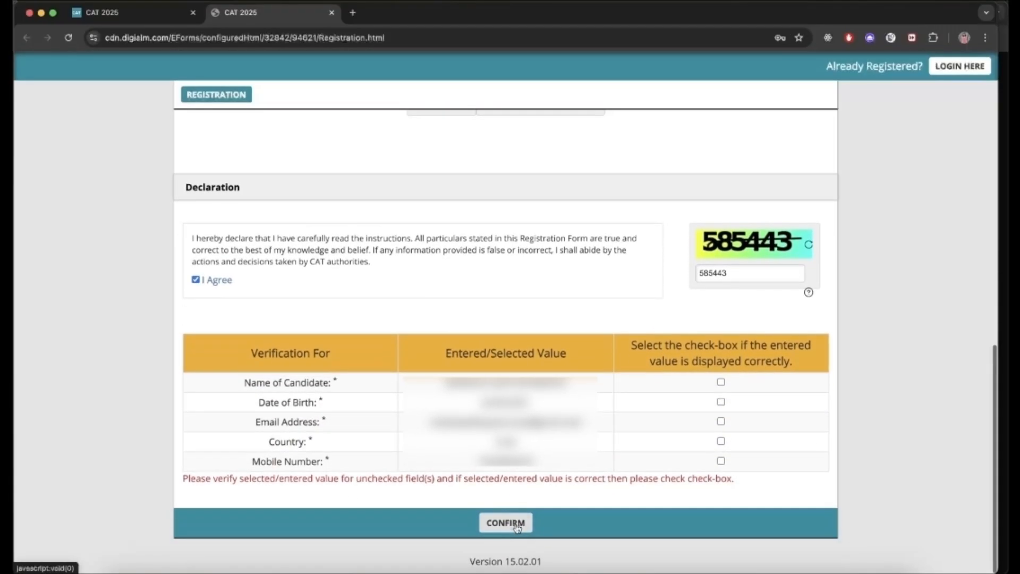
# Step: Verify the name, date of birth, email and mobile number, then submit the registration
pyautogui.click(721, 383)
pyautogui.click(721, 402)
pyautogui.click(722, 421)
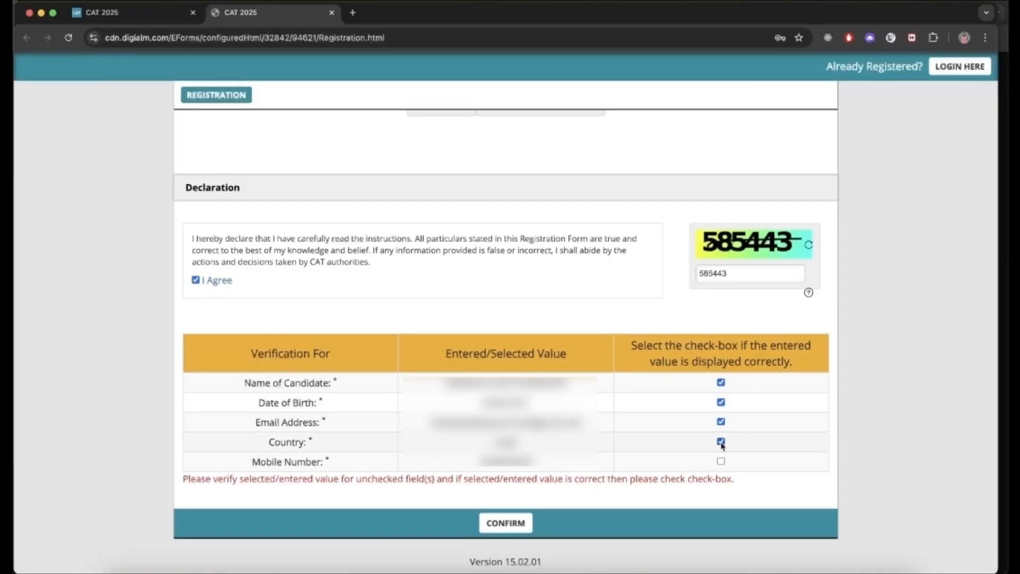
pyautogui.click(721, 461)
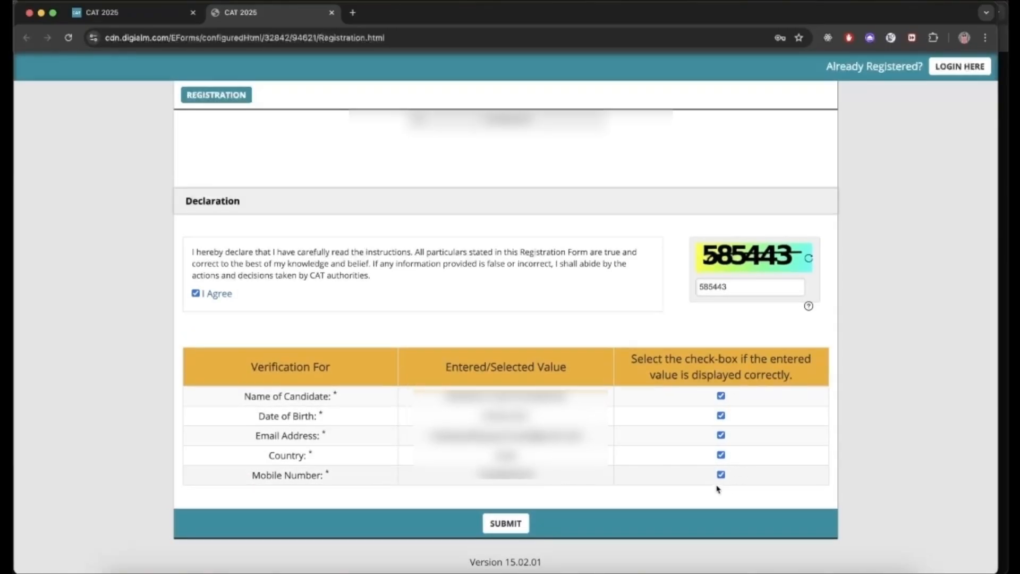
pyautogui.click(482, 525)
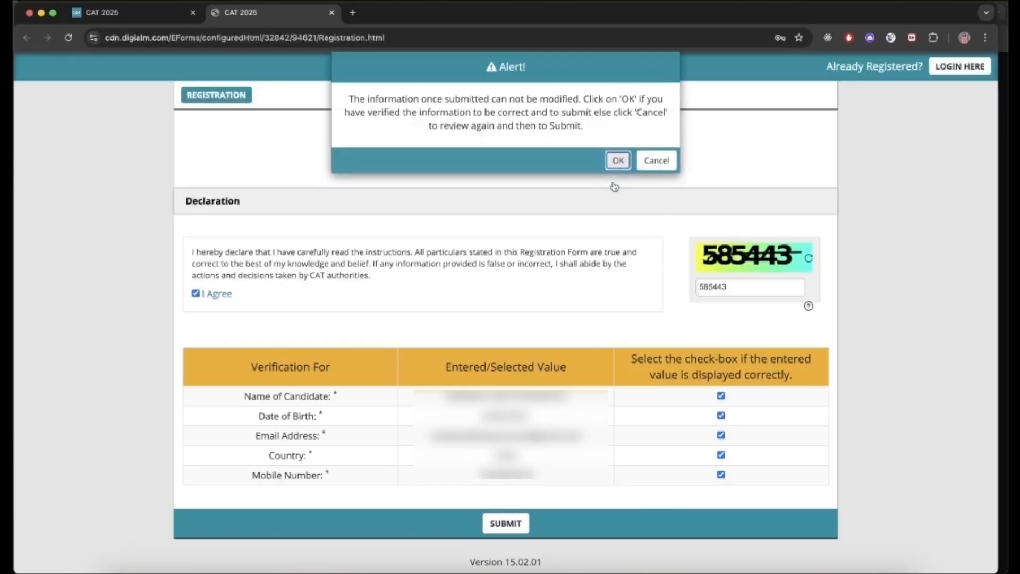
pyautogui.click(618, 161)
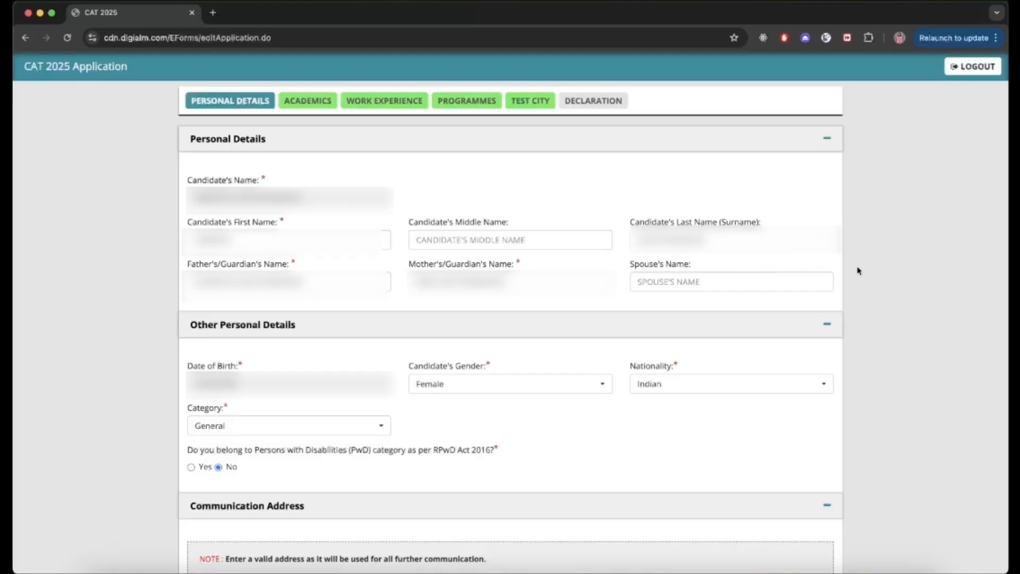
pyautogui.scroll(-5, 870, 271)
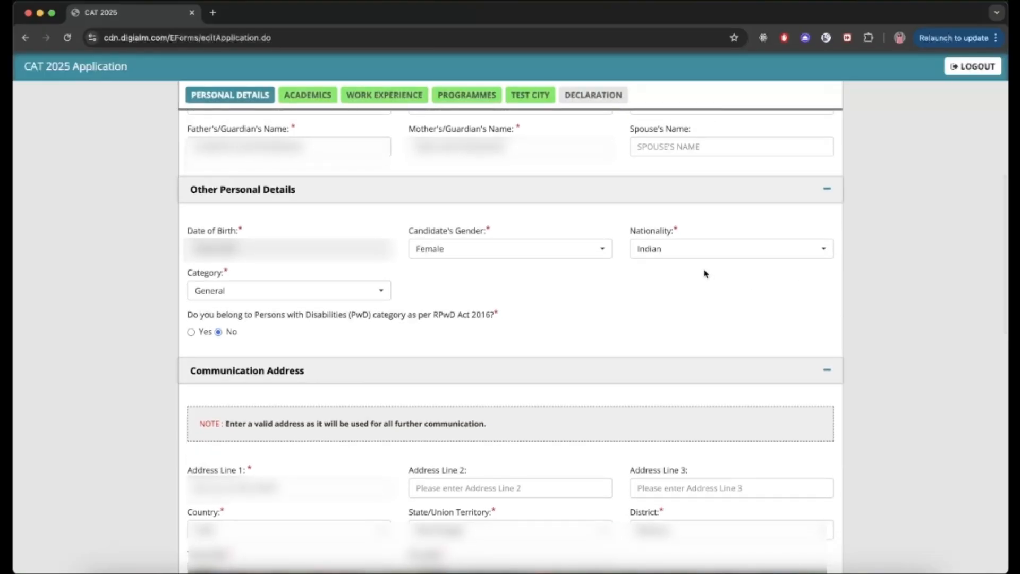
pyautogui.click(597, 253)
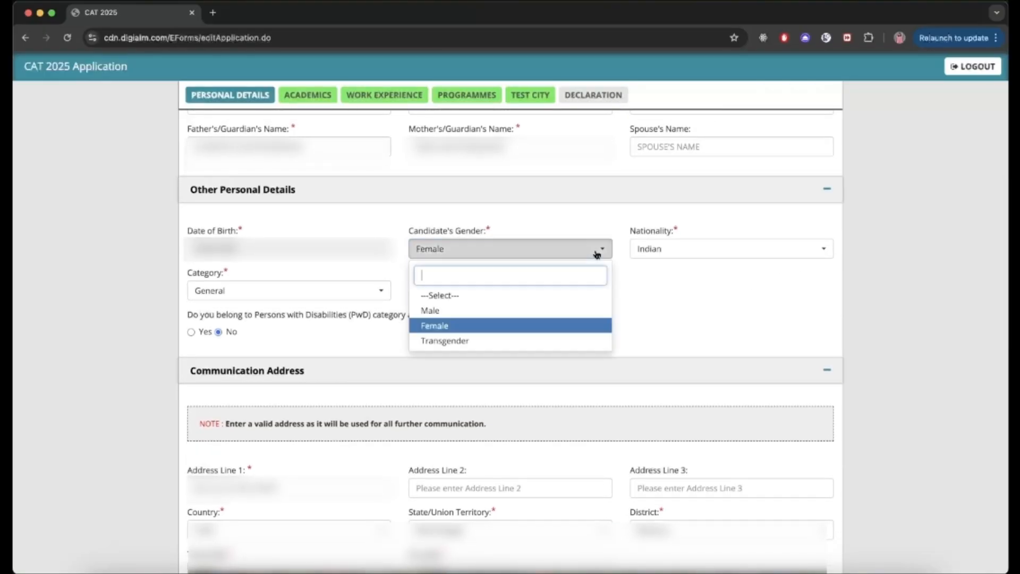
pyautogui.click(571, 325)
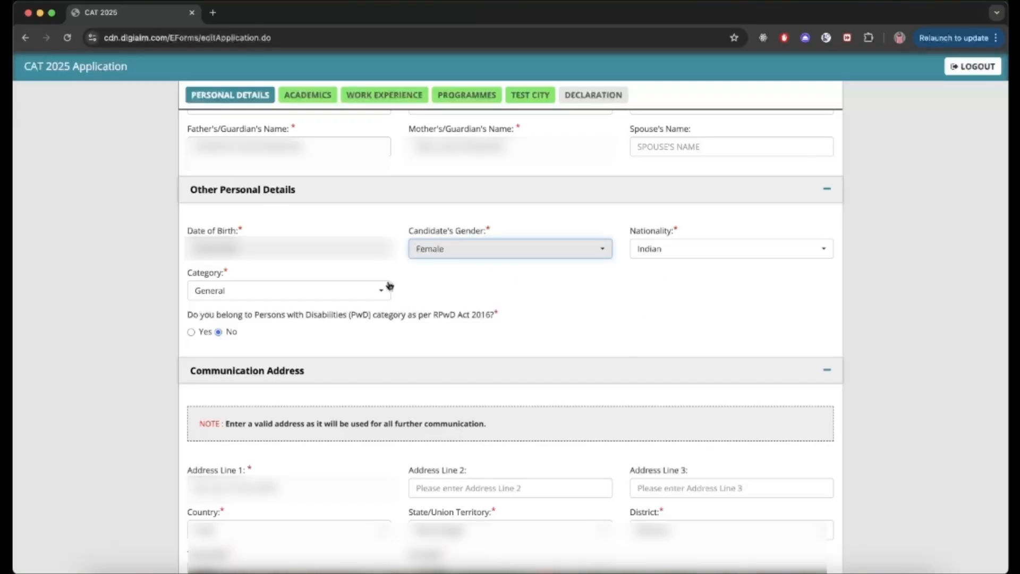
pyautogui.click(377, 292)
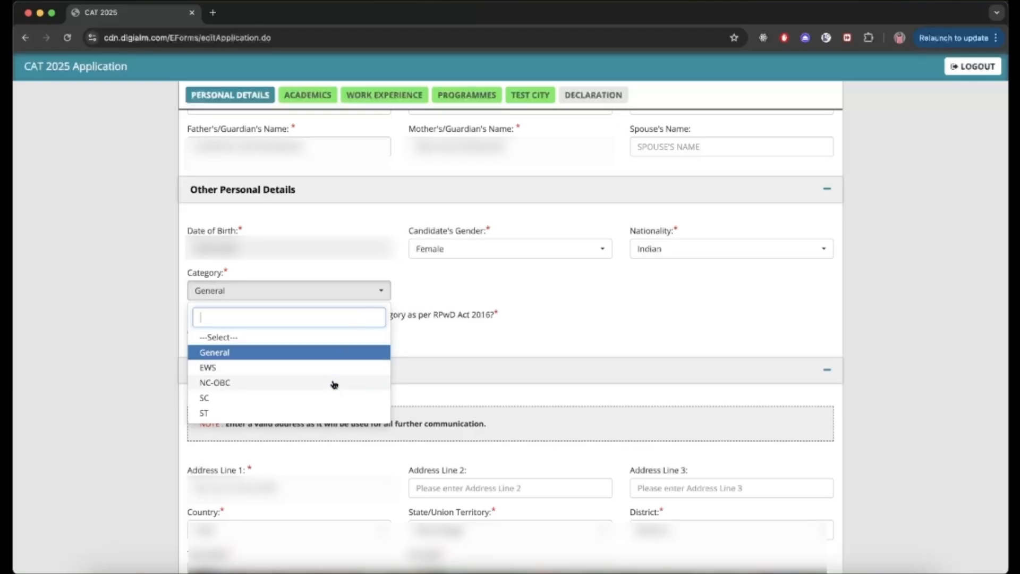
pyautogui.click(331, 397)
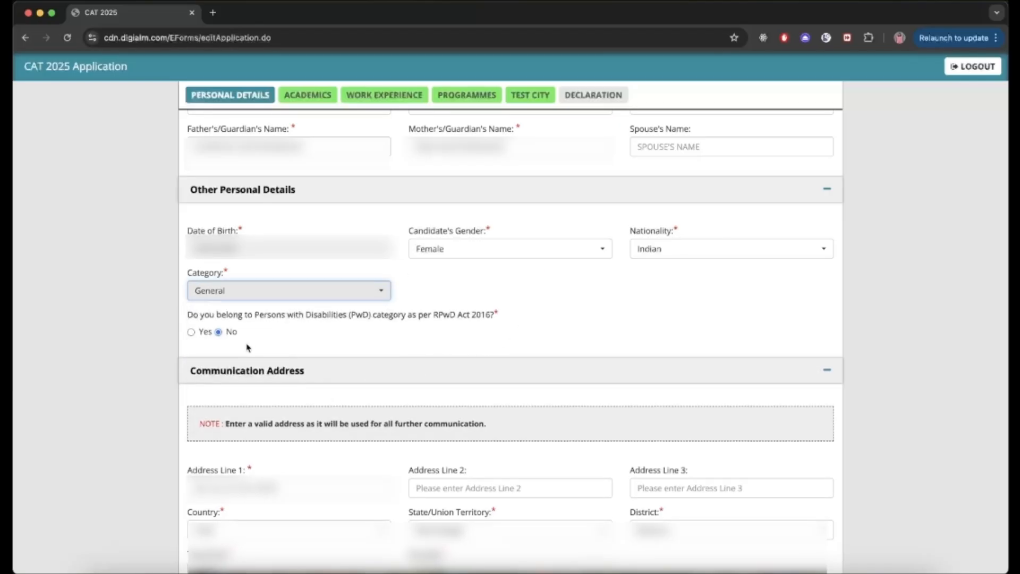
pyautogui.click(191, 332)
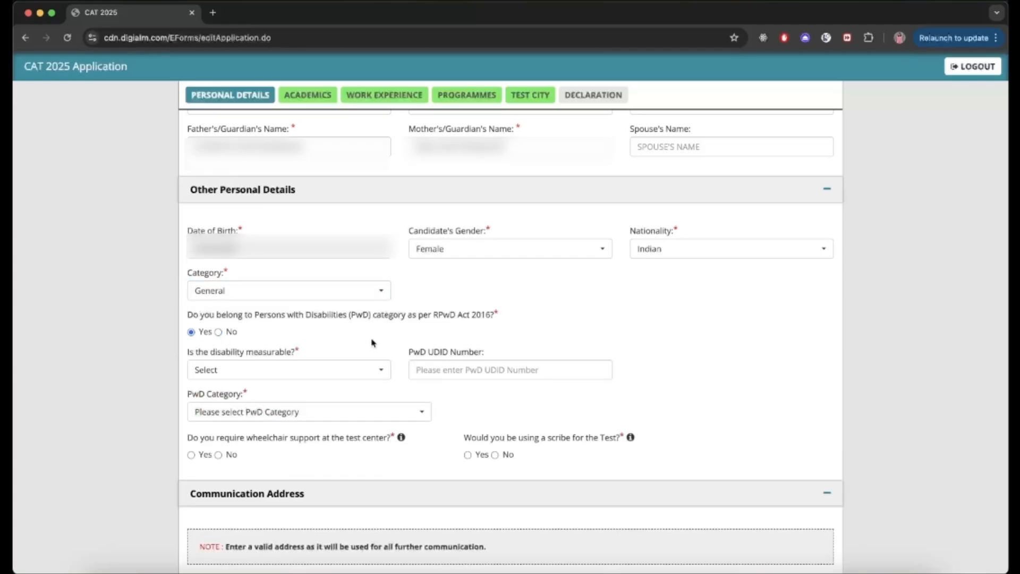
pyautogui.scroll(-1, 374, 342)
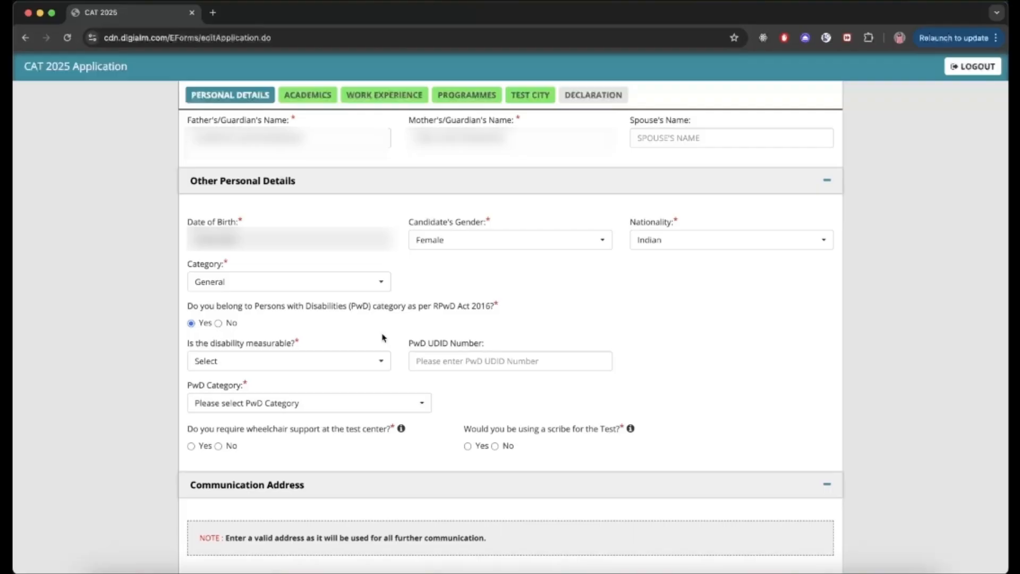
pyautogui.click(218, 324)
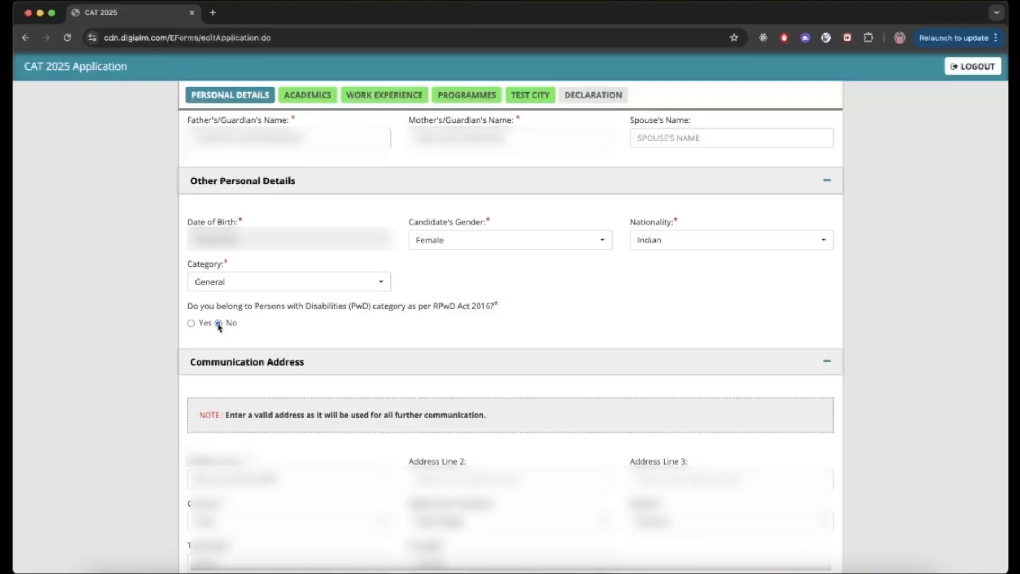
pyautogui.scroll(-4, 246, 338)
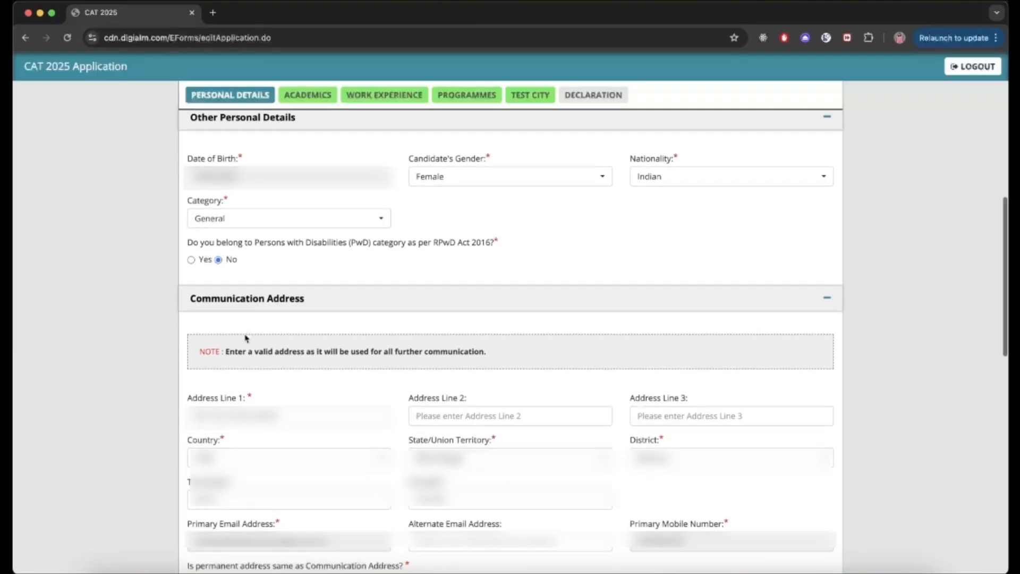
pyautogui.scroll(-7, 246, 339)
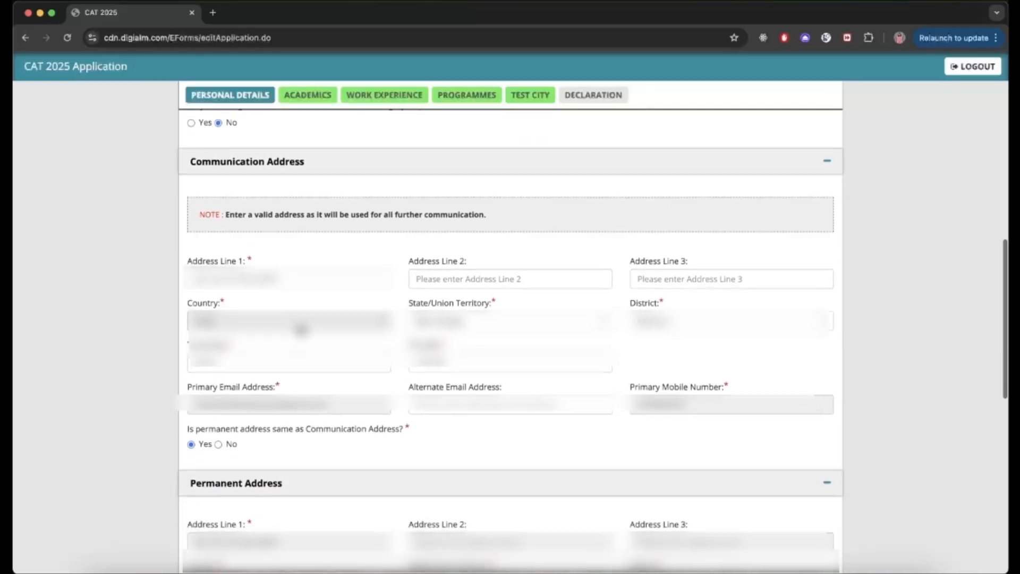
pyautogui.scroll(-4, 301, 330)
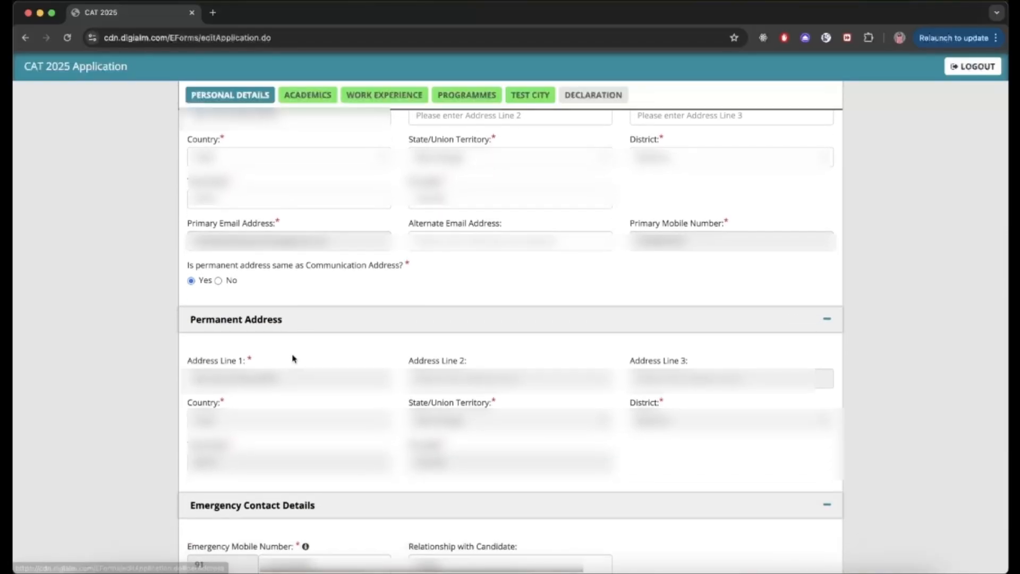
pyautogui.scroll(-1, 291, 358)
pyautogui.scroll(-9, 304, 360)
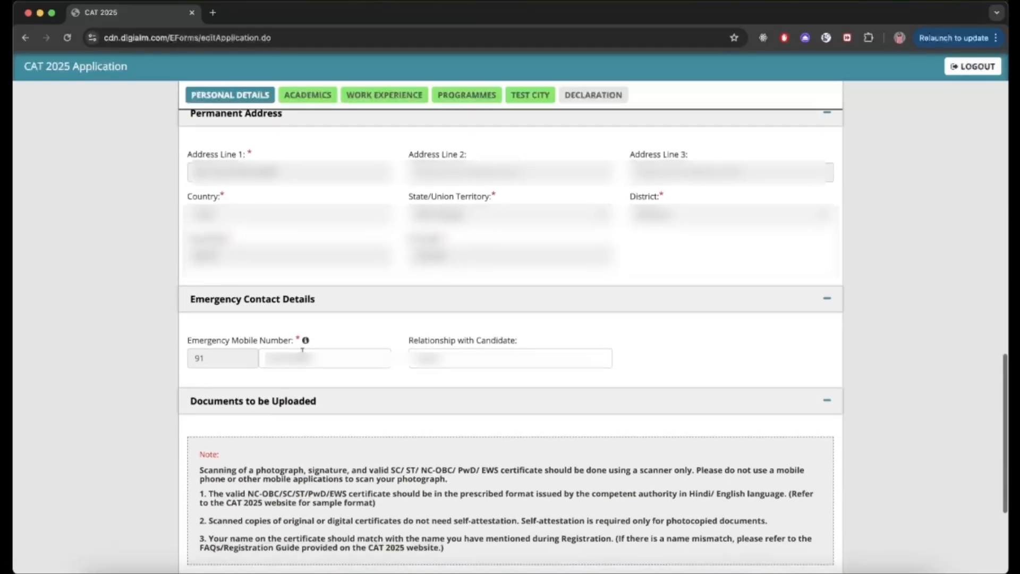
pyautogui.scroll(-7, 311, 340)
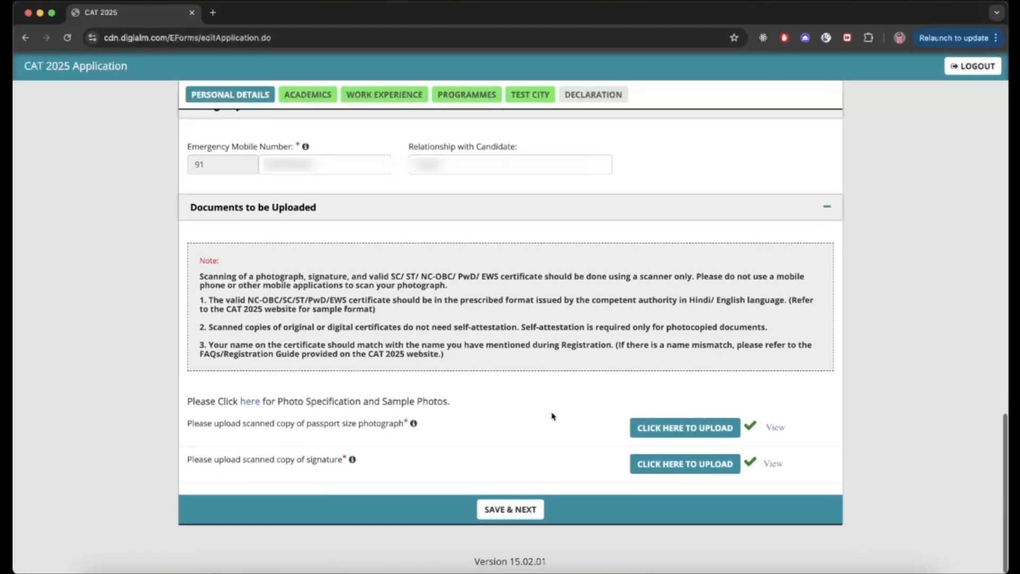
# Step: View the photograph and signature upload windows, then close both
pyautogui.click(647, 432)
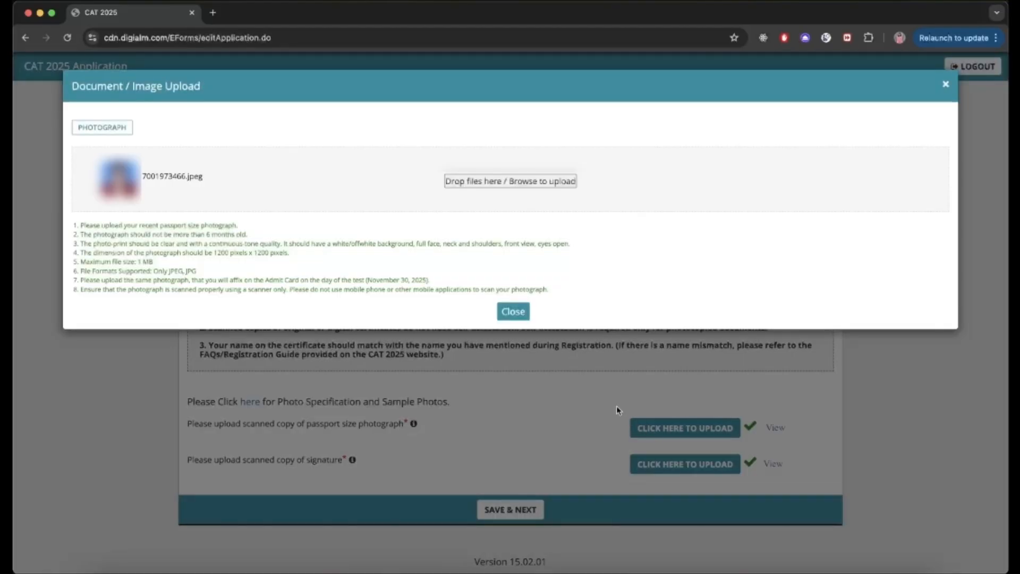
pyautogui.click(513, 314)
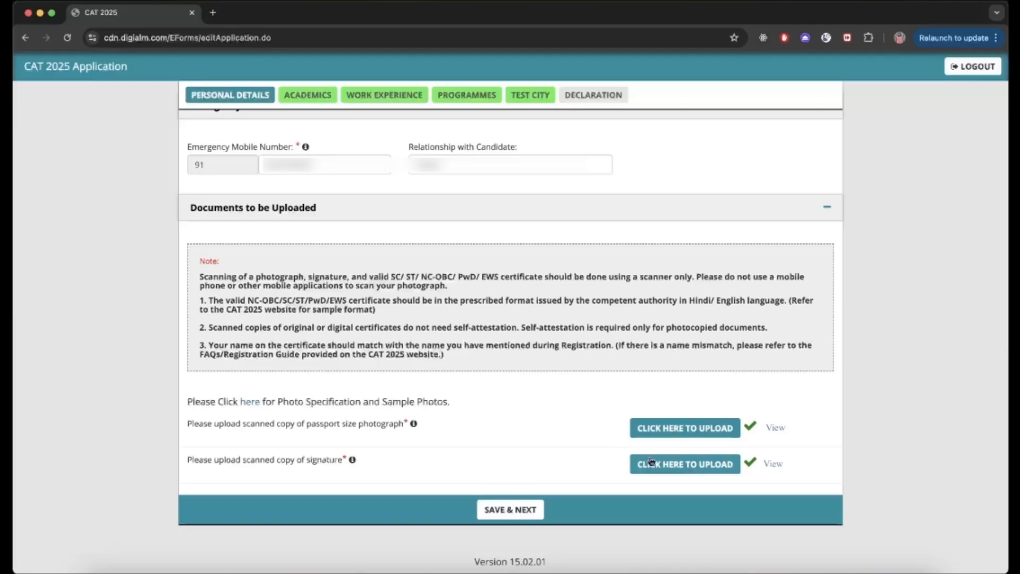
pyautogui.click(651, 461)
pyautogui.click(512, 234)
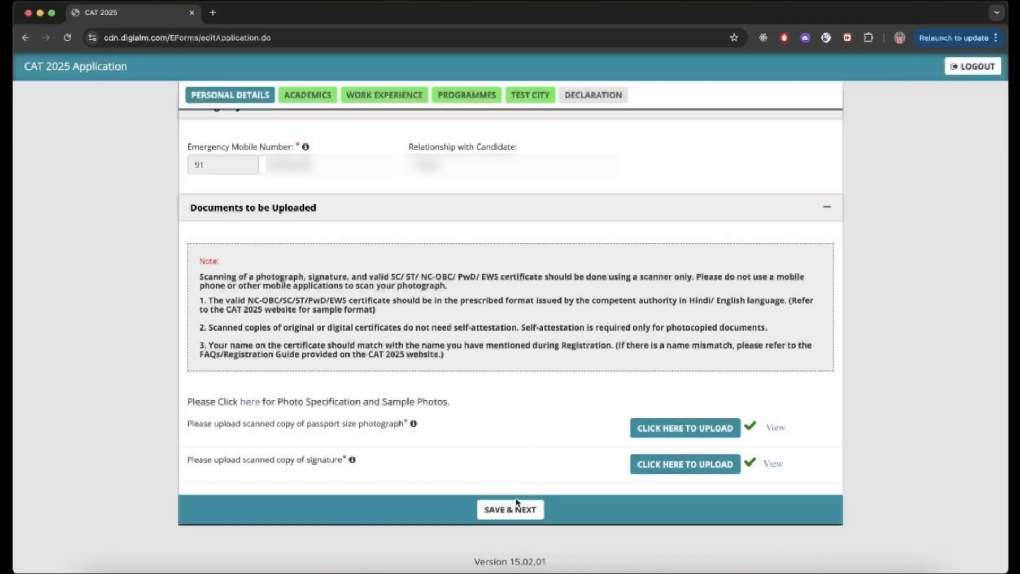
# Step: Save the Personal Details, dismissing the reminder to view the photograph first
pyautogui.click(517, 504)
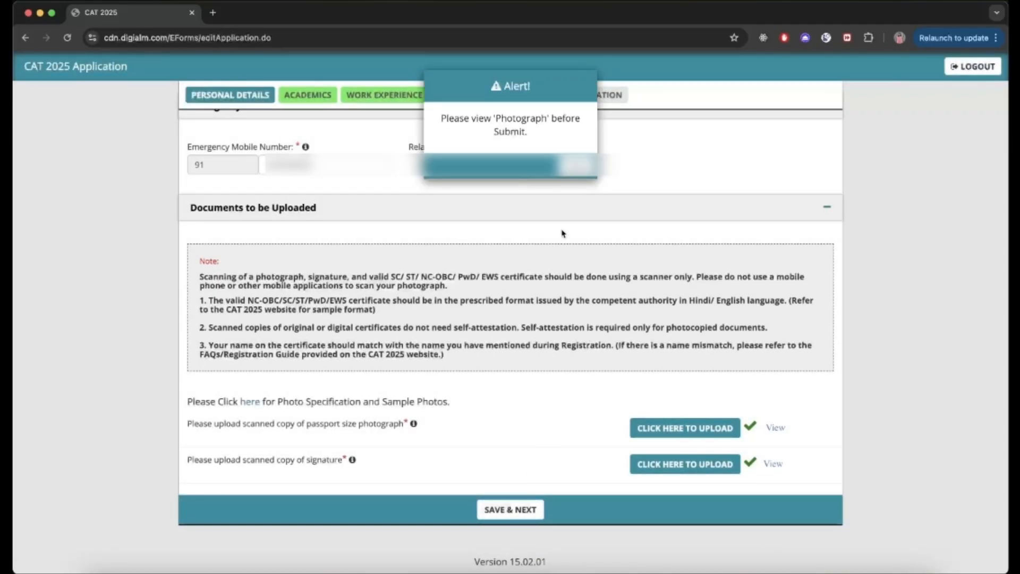
pyautogui.click(576, 166)
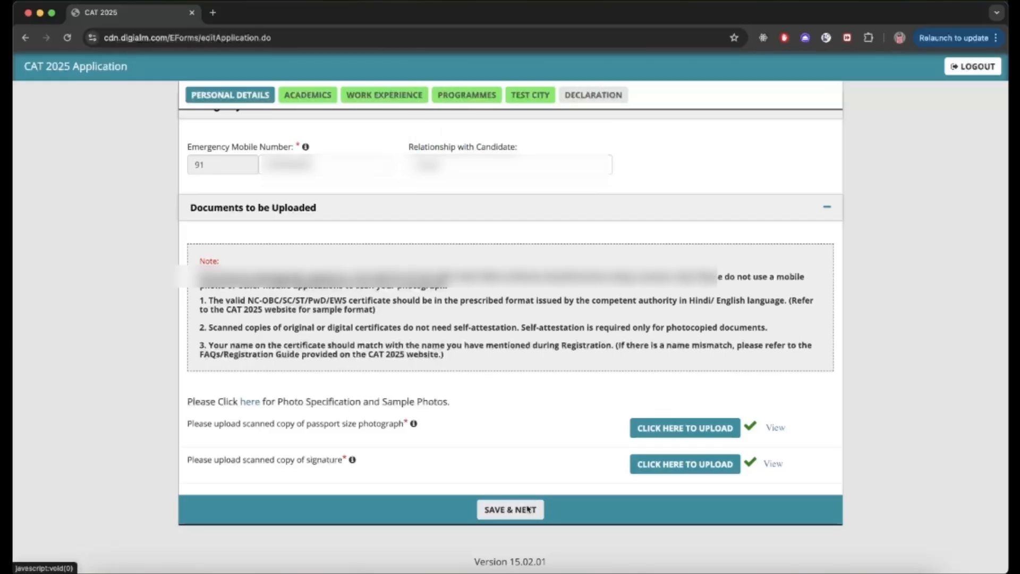
pyautogui.click(527, 509)
# Step: Review the Academics details: Computer Science engineering degree, 2019–2023, 95%
pyautogui.click(610, 110)
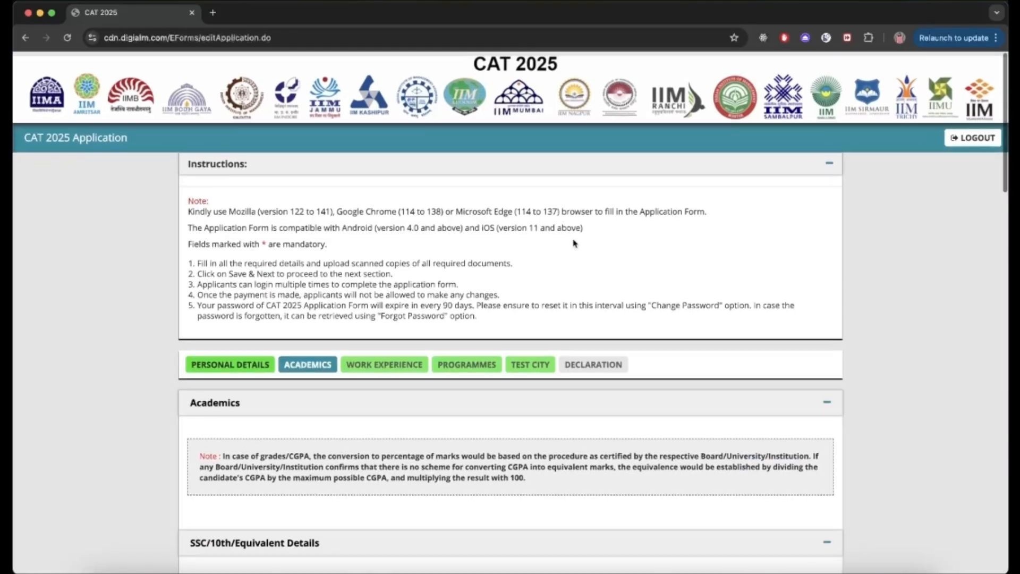
pyautogui.scroll(-5, 574, 244)
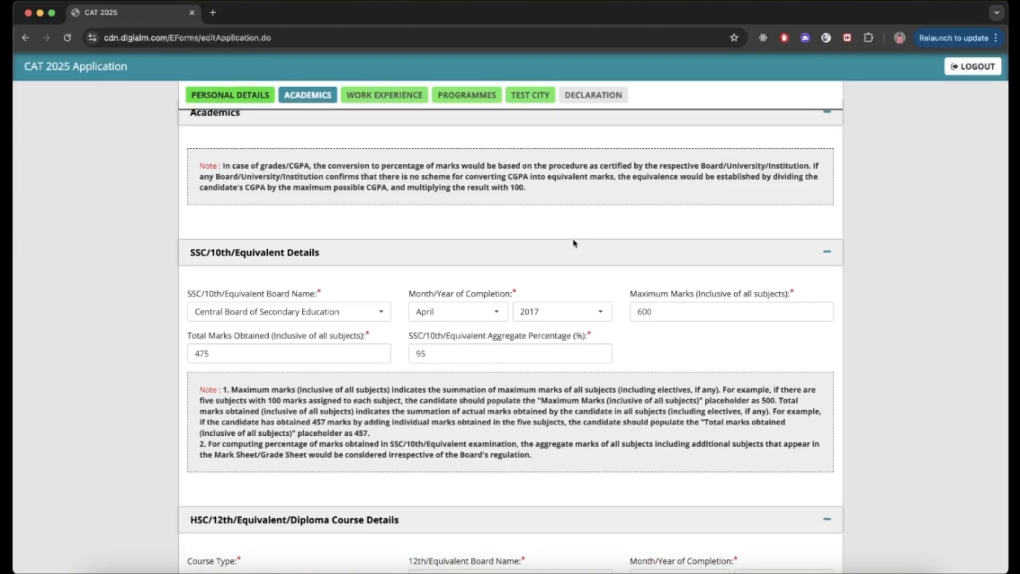
pyautogui.scroll(-2, 585, 273)
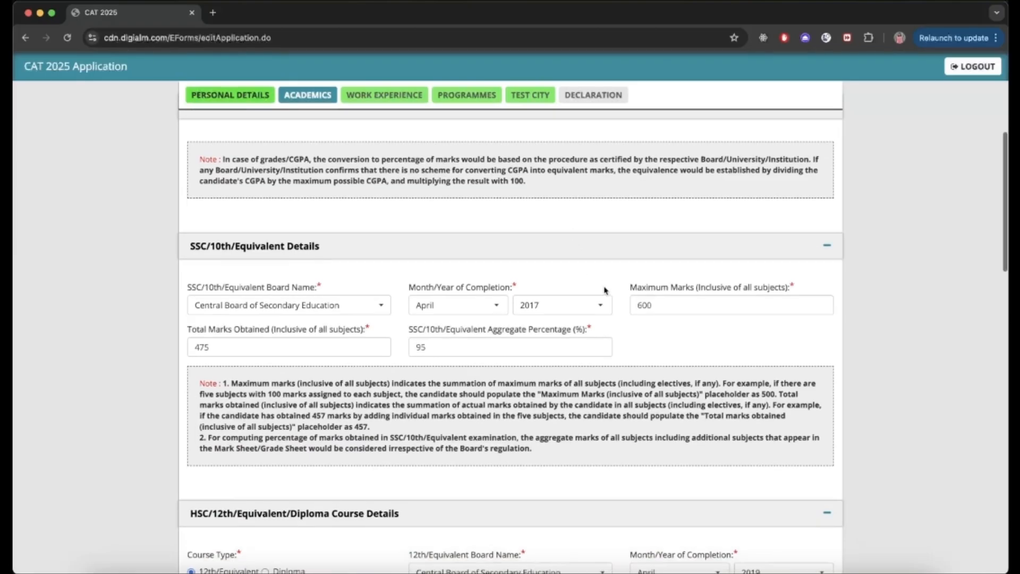
pyautogui.scroll(-4, 605, 290)
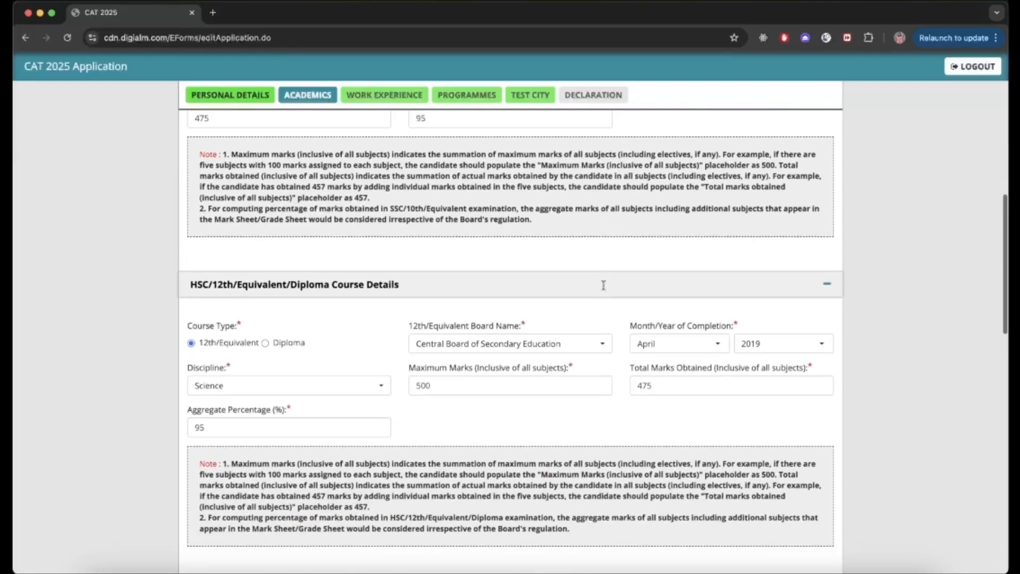
pyautogui.scroll(-1, 605, 290)
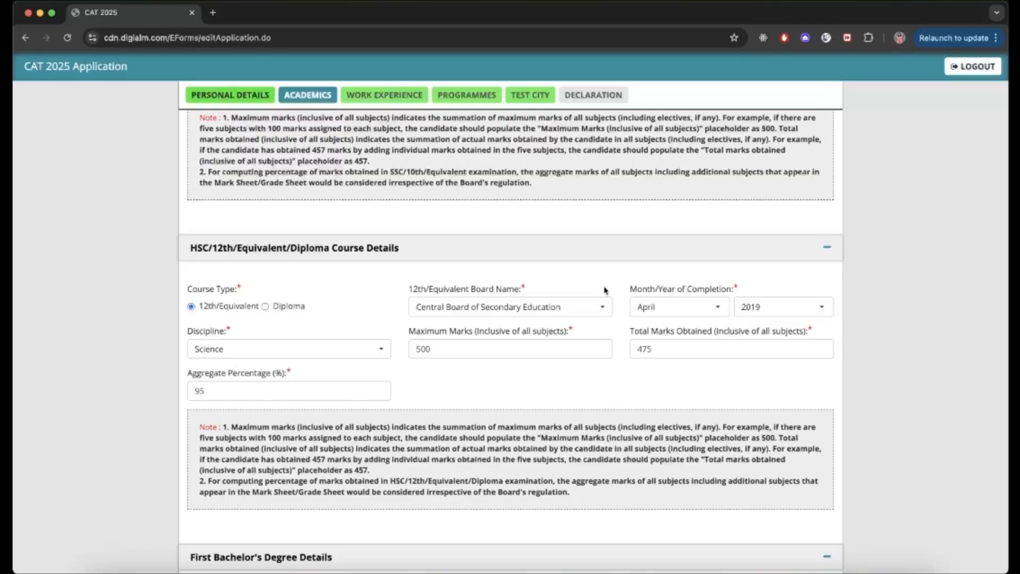
pyautogui.scroll(-5, 605, 290)
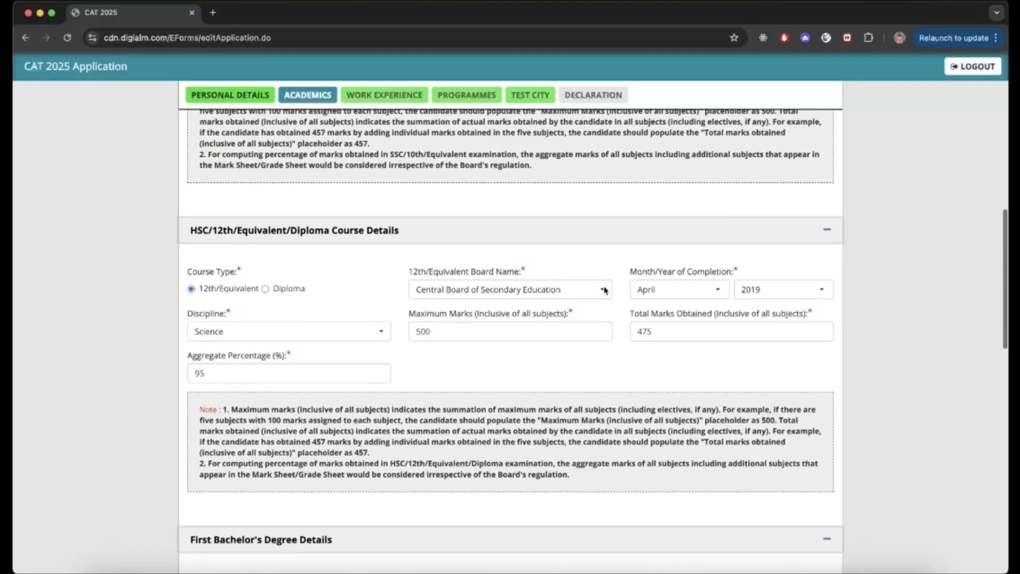
pyautogui.scroll(-2, 605, 289)
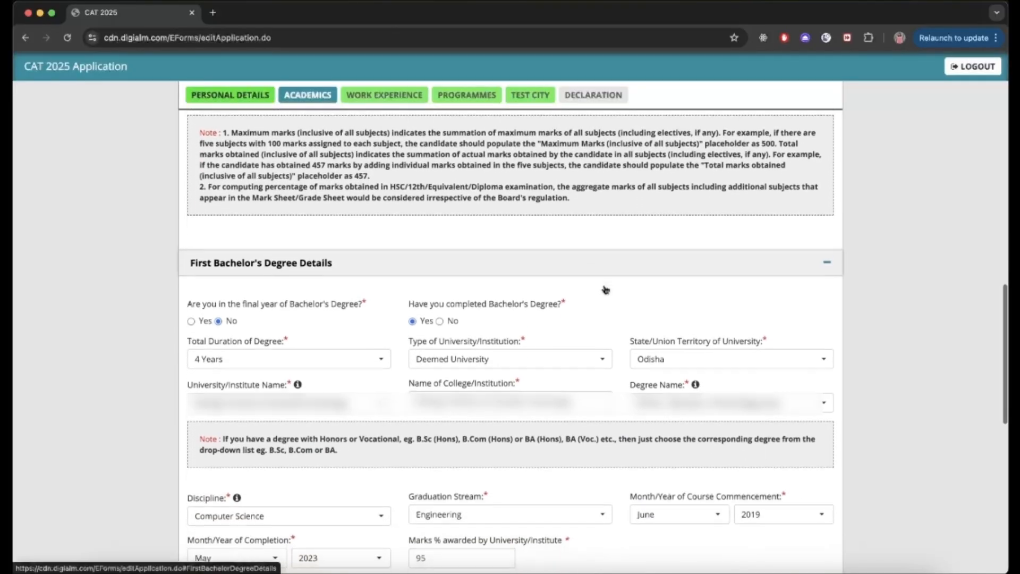
pyautogui.scroll(-1, 605, 290)
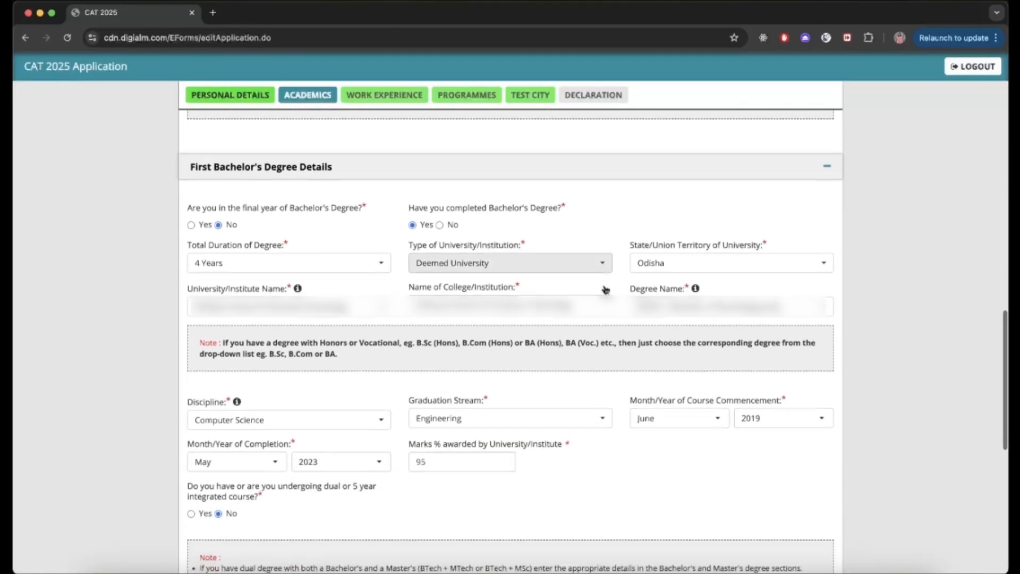
pyautogui.scroll(-5, 593, 368)
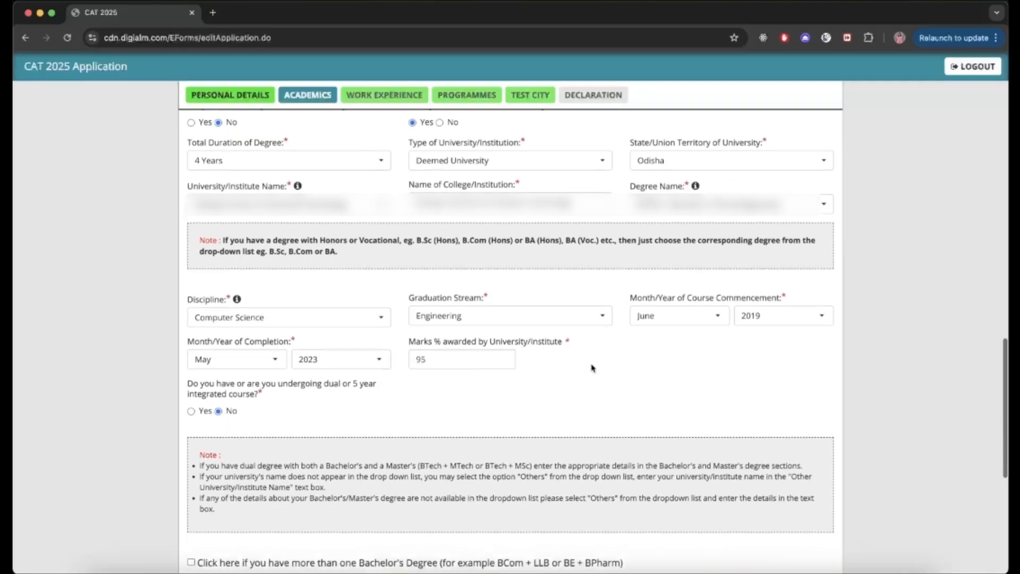
pyautogui.scroll(-3, 590, 362)
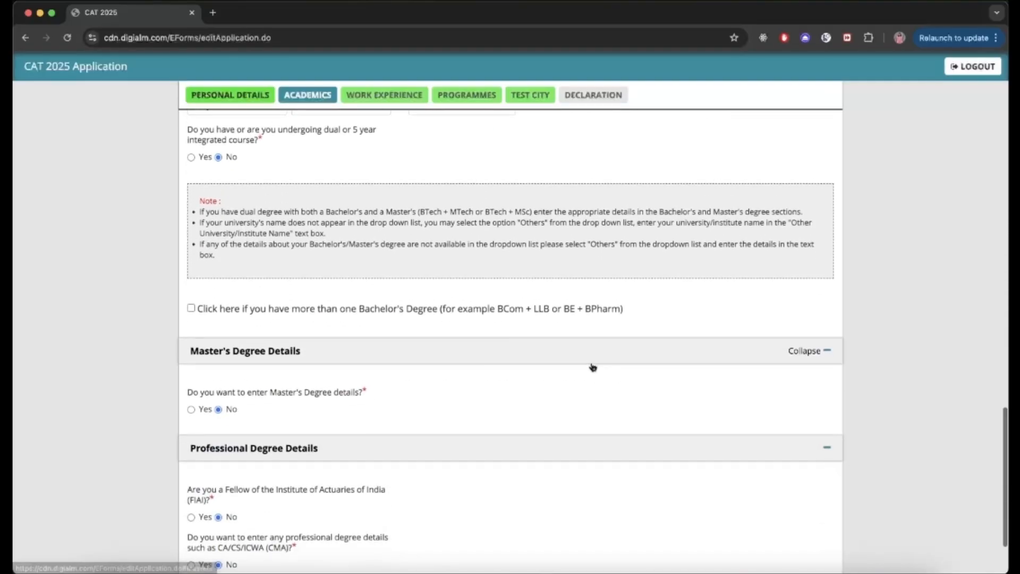
pyautogui.scroll(-1, 592, 368)
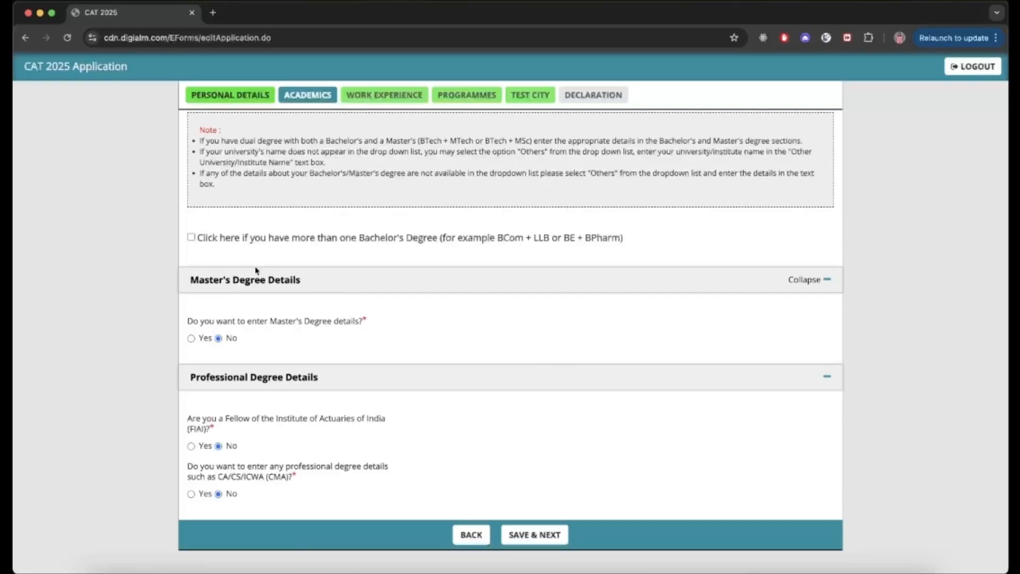
# Step: Leave the more-than-one Bachelor's degree option unticked and save the Academics details
pyautogui.click(190, 238)
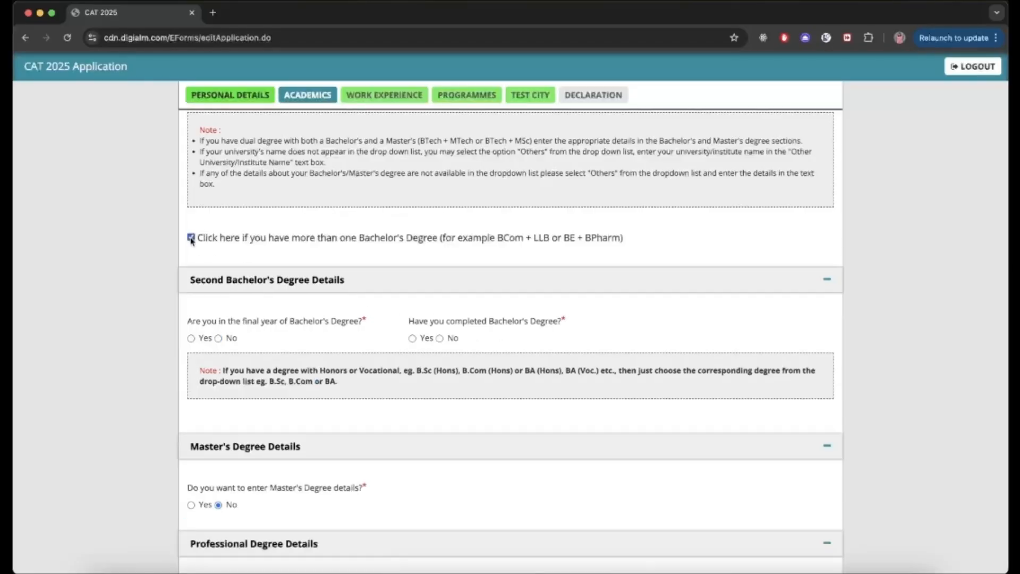
pyautogui.click(191, 238)
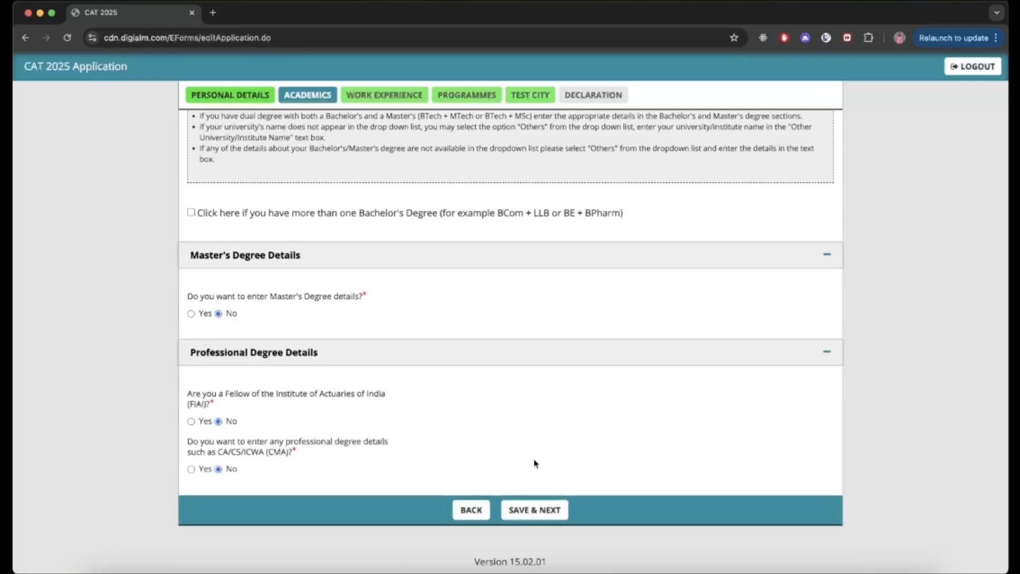
pyautogui.click(542, 520)
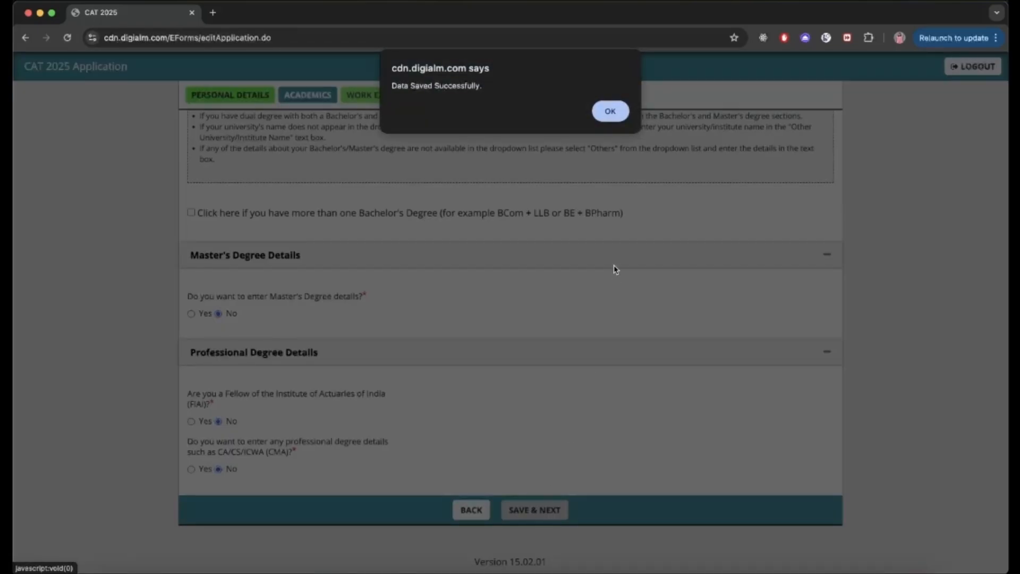
# Step: Check the first work experience entry (452 days) and save the Work Experience section
pyautogui.click(611, 113)
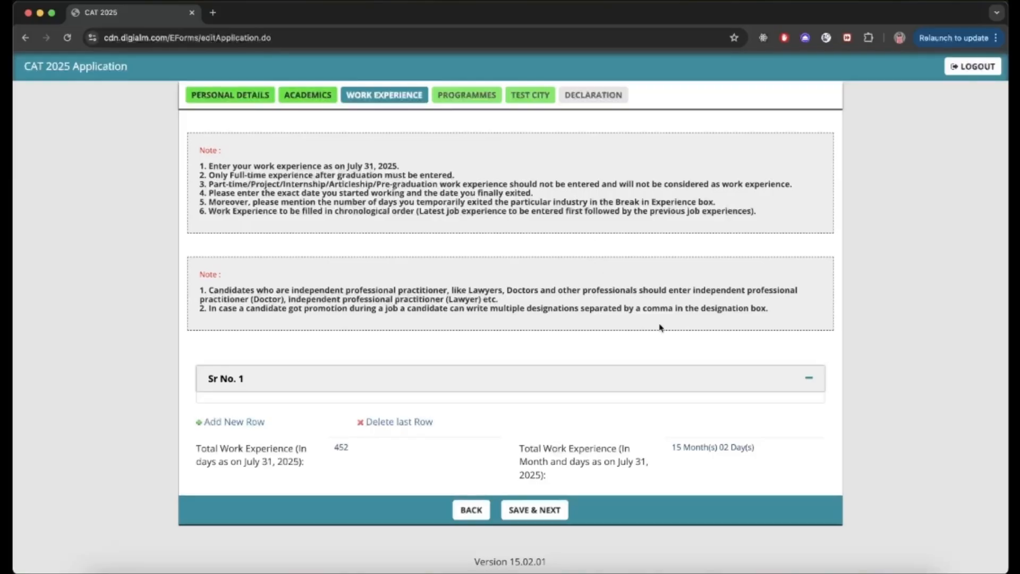
pyautogui.click(683, 379)
pyautogui.scroll(-2, 684, 379)
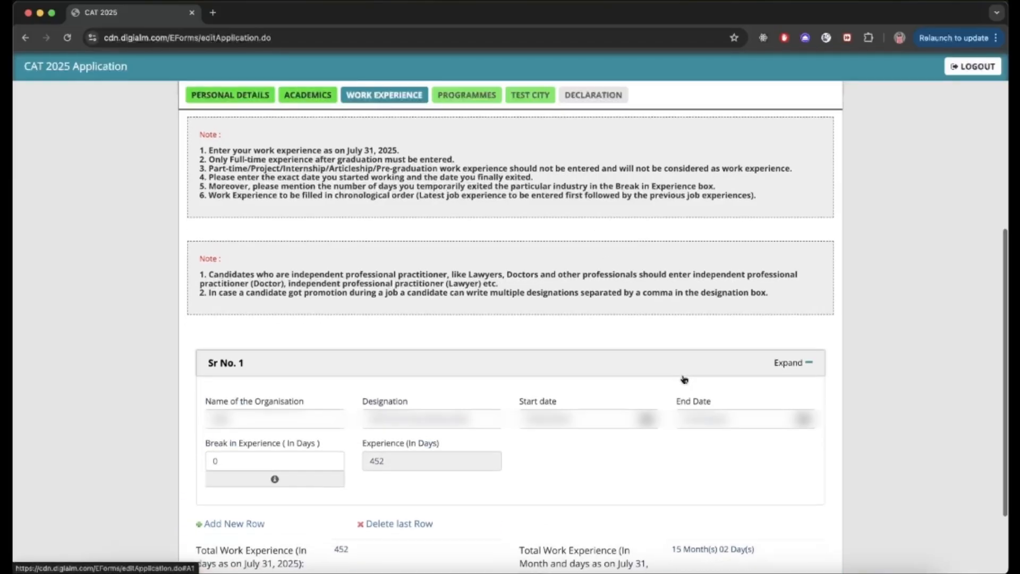
pyautogui.scroll(-1, 684, 380)
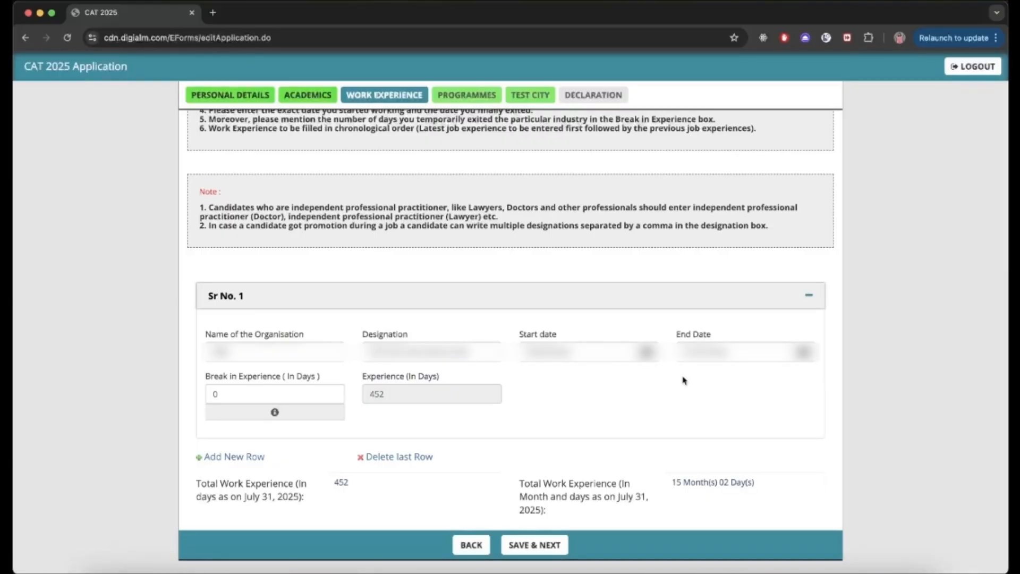
pyautogui.click(553, 555)
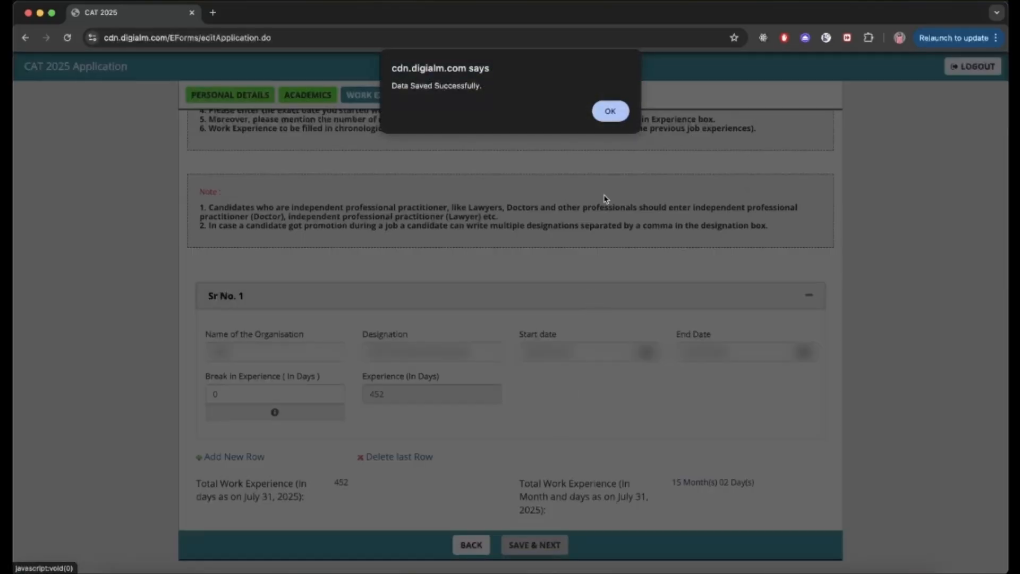
pyautogui.click(610, 111)
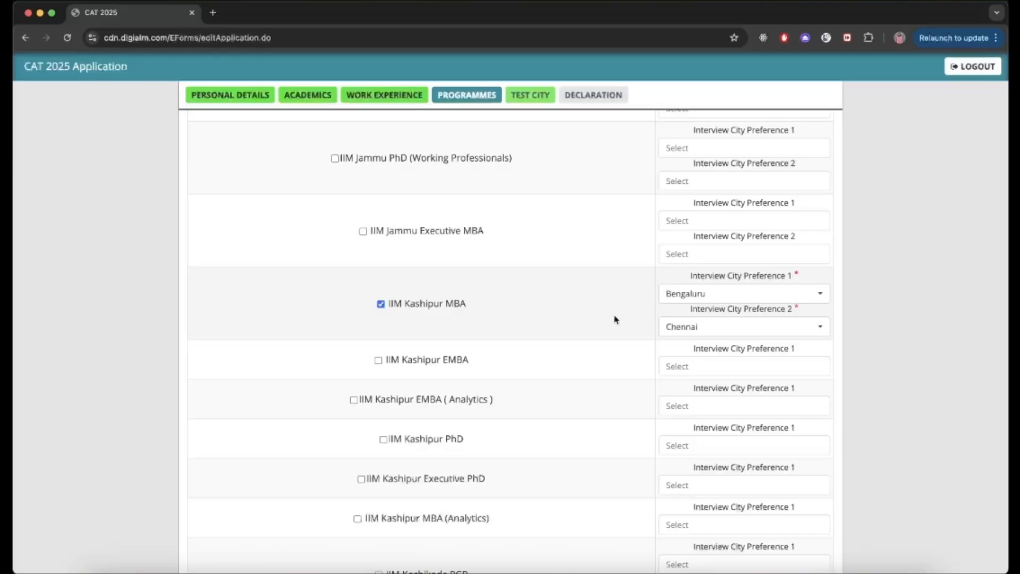
# Step: Set Bengaluru and Chennai as IIM Kashipur MBA interview cities, then save programmes and test cities
pyautogui.click(685, 296)
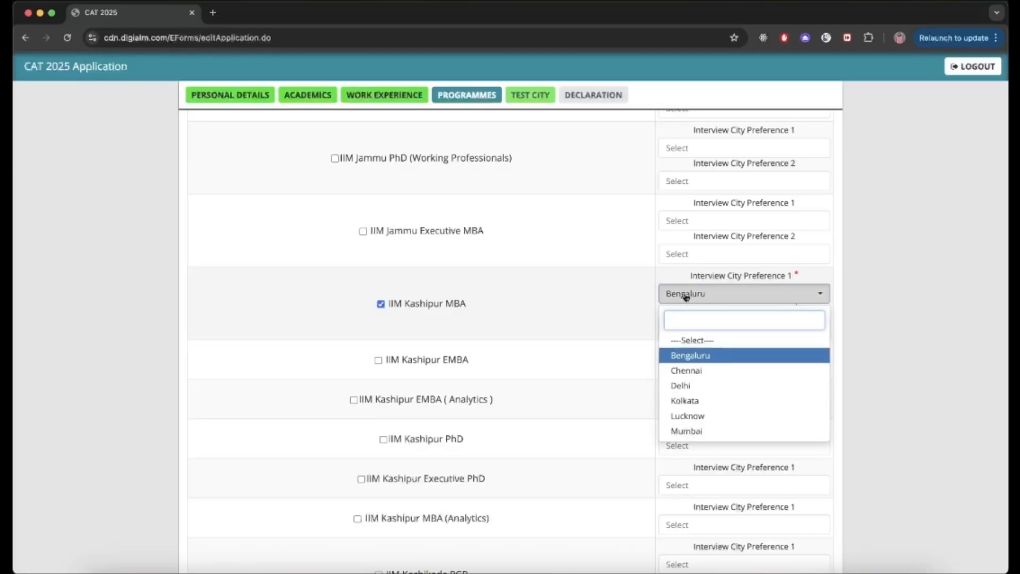
pyautogui.click(668, 356)
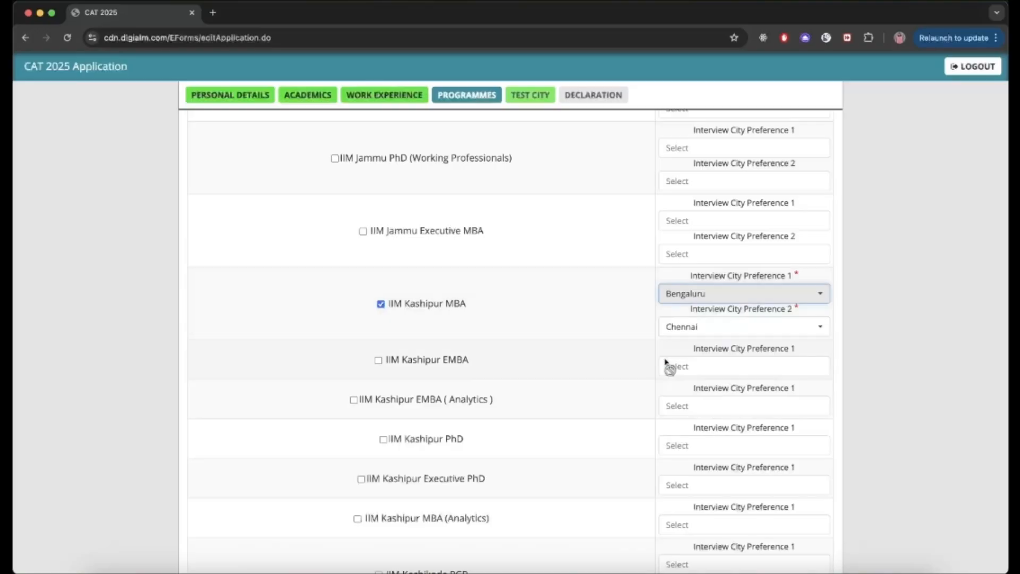
pyautogui.click(694, 327)
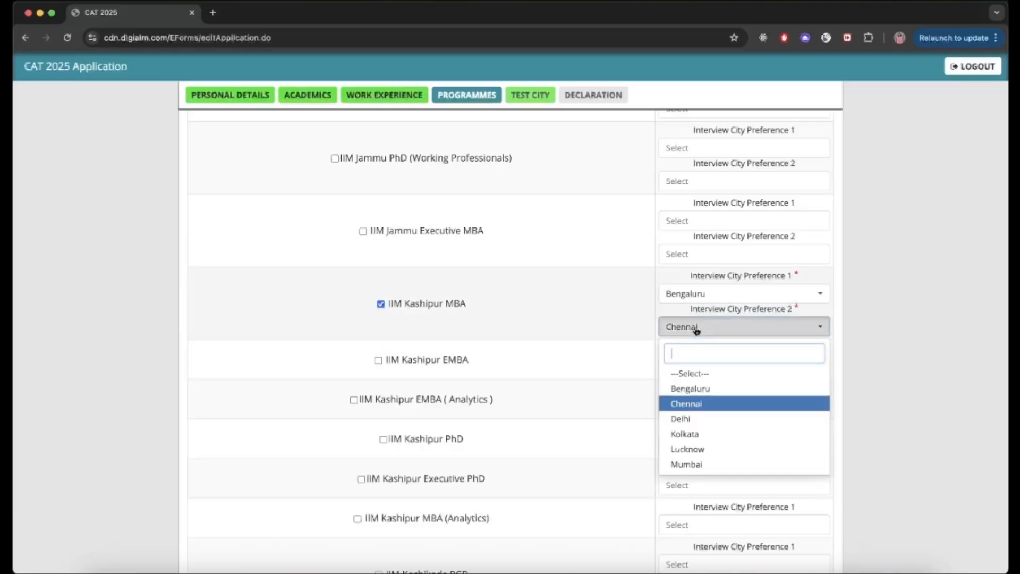
pyautogui.click(672, 404)
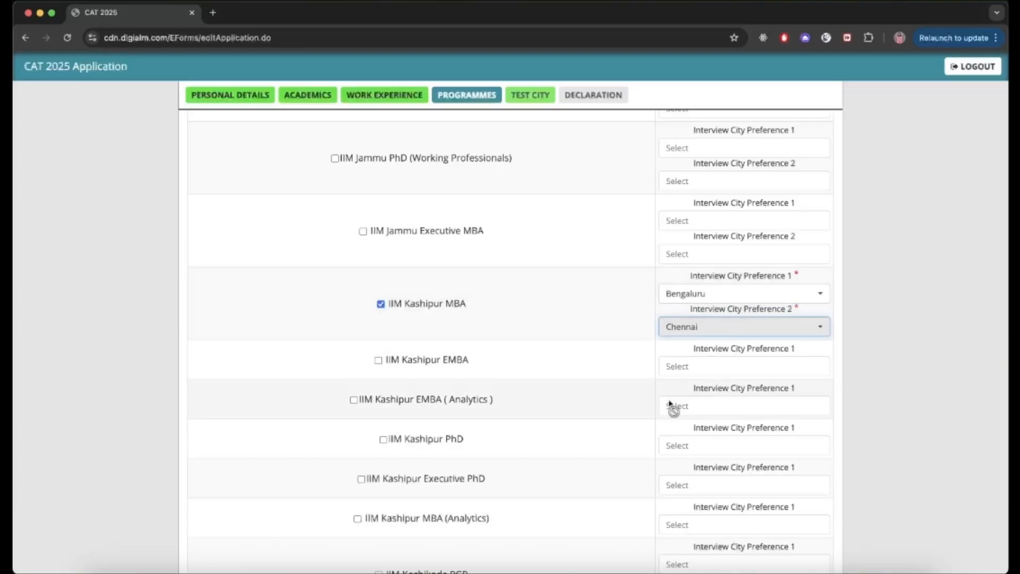
pyautogui.click(534, 510)
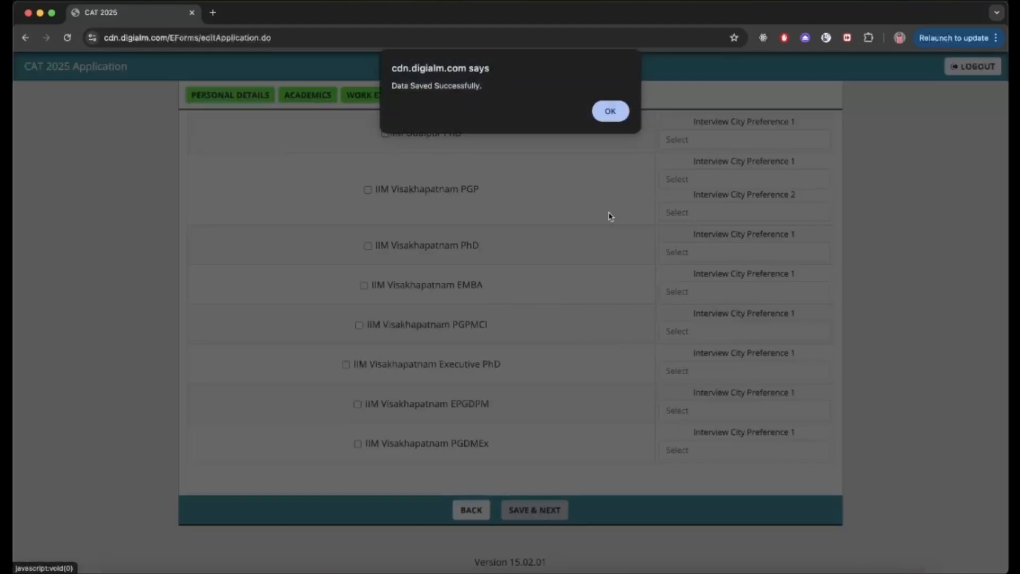
pyautogui.click(609, 112)
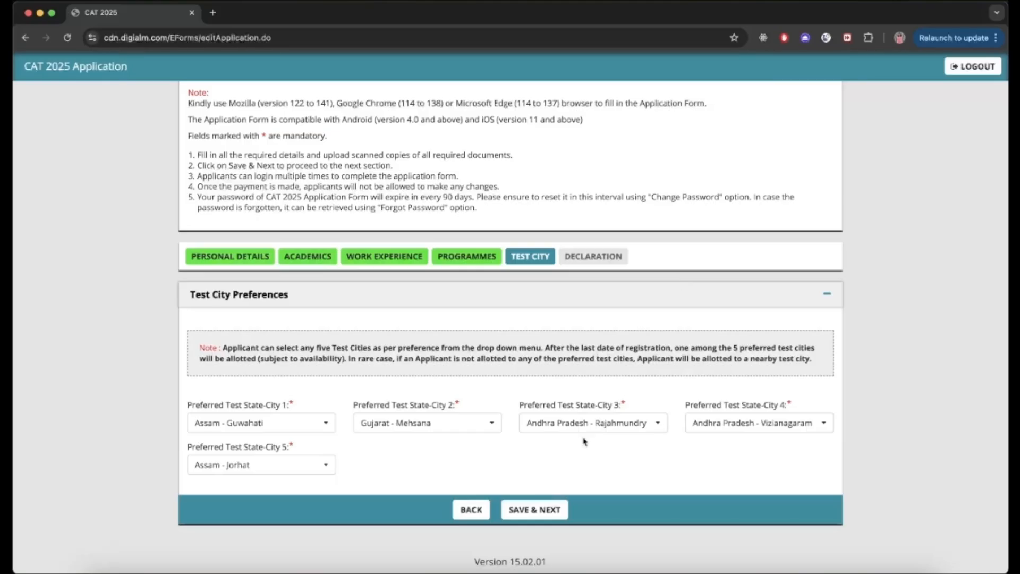
pyautogui.click(538, 511)
# Step: Move to the Declaration section and review the payment and declaration area
pyautogui.click(609, 112)
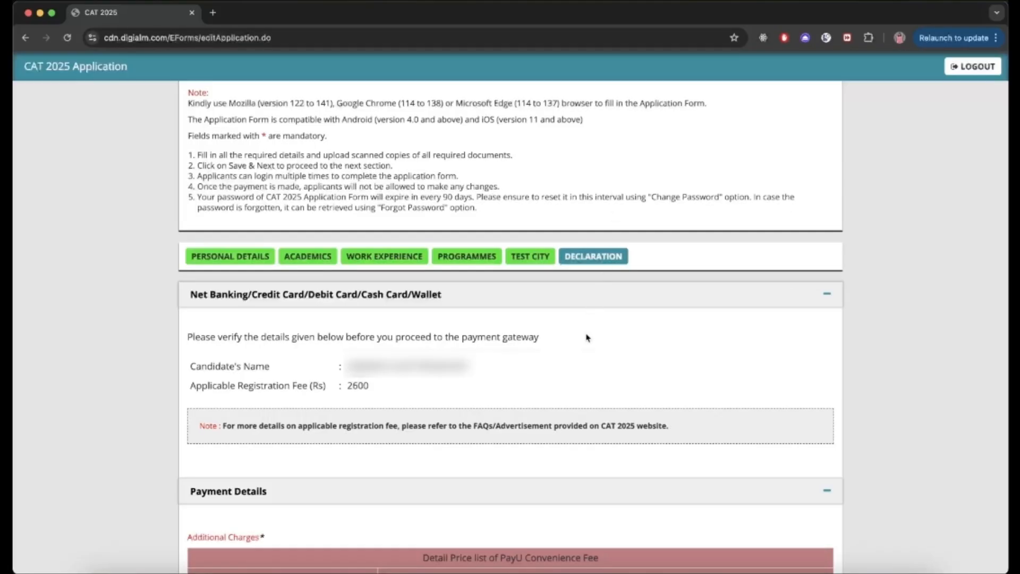
pyautogui.scroll(-2, 585, 346)
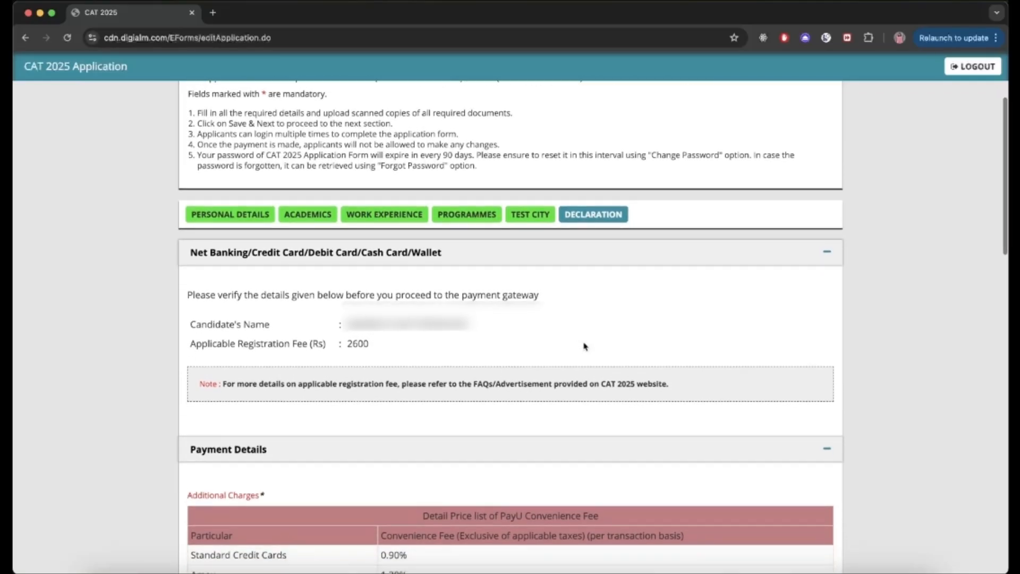
pyautogui.scroll(-15, 585, 347)
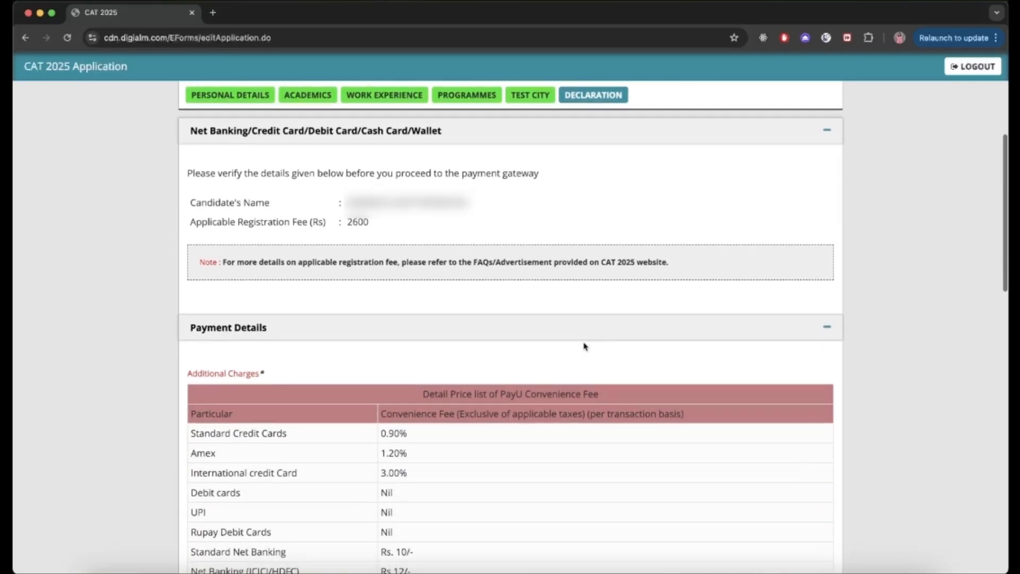
pyautogui.scroll(-2, 585, 347)
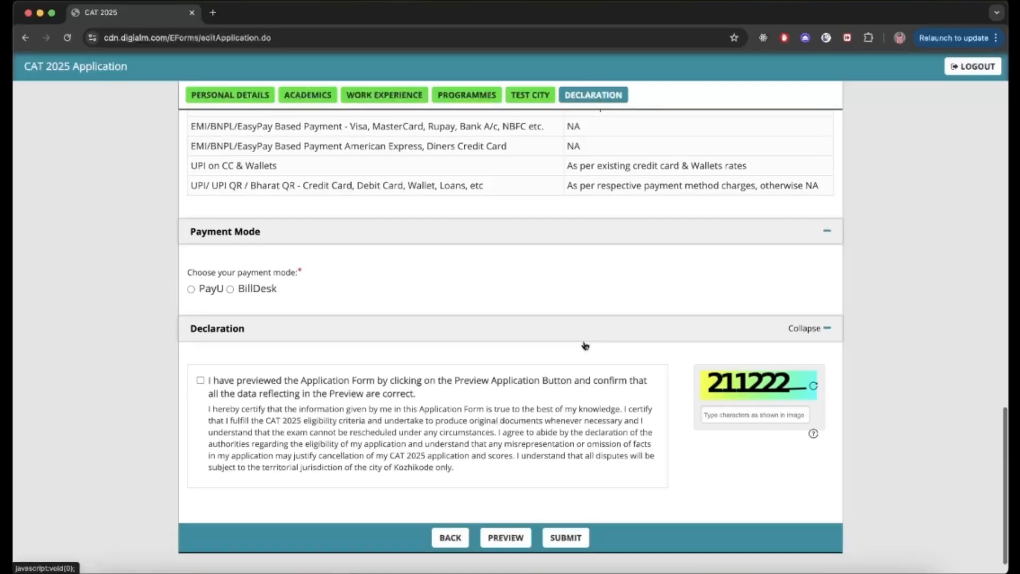
# Step: Preview the full application, close the preview, and submit it to proceed to payment
pyautogui.click(501, 530)
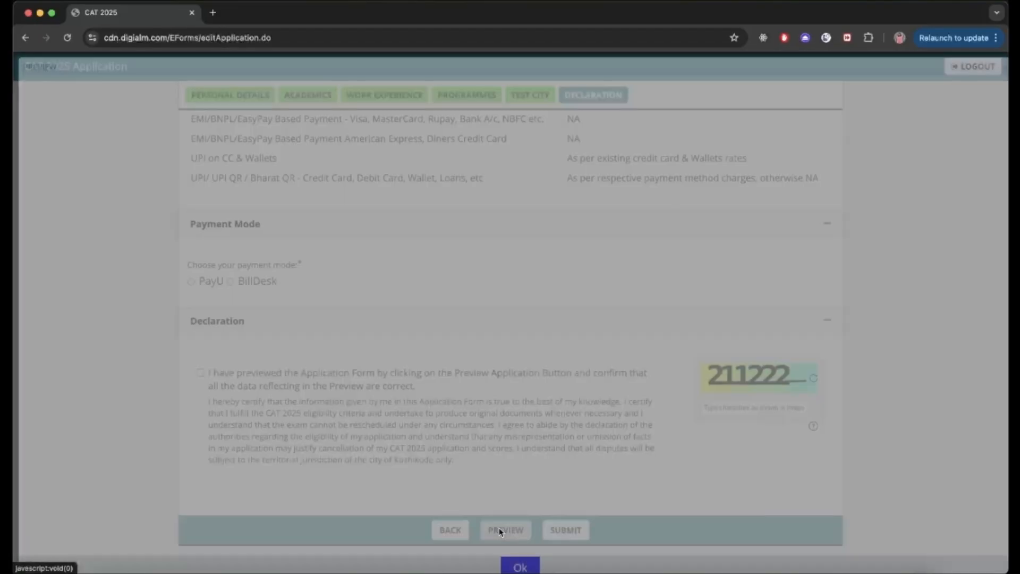
pyautogui.scroll(-10, 499, 531)
pyautogui.scroll(-20, 500, 532)
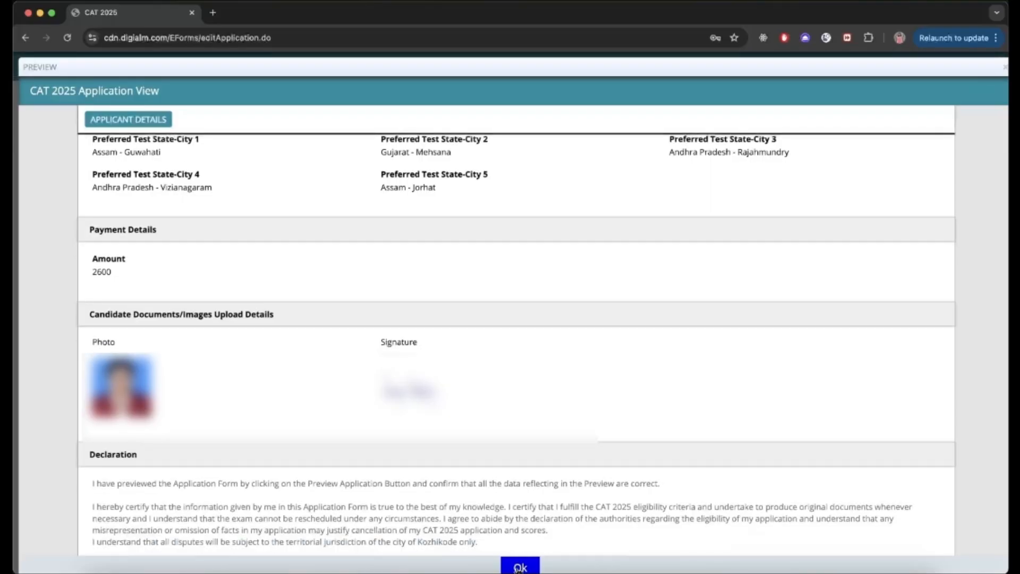
pyautogui.click(520, 566)
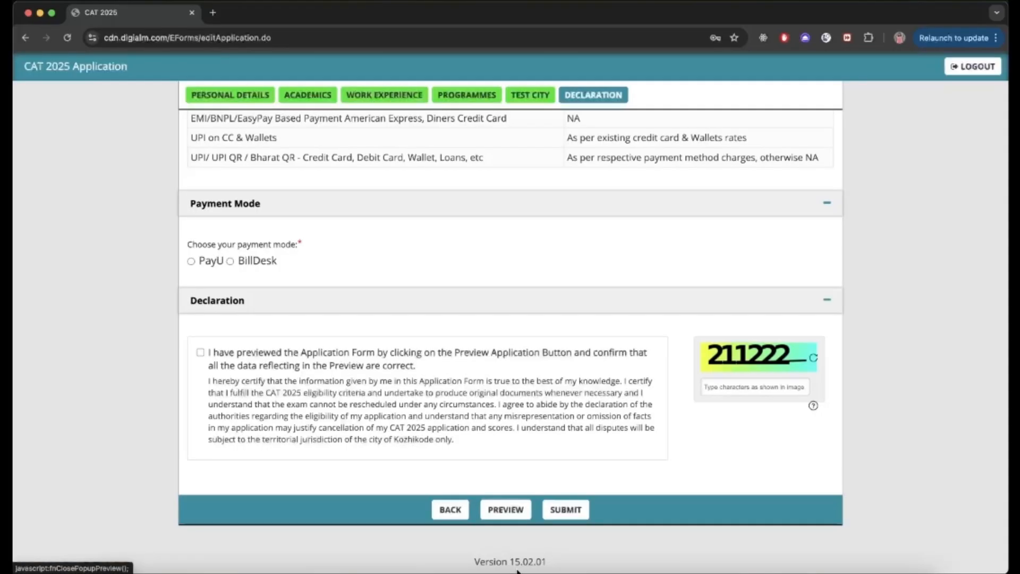
pyautogui.click(565, 510)
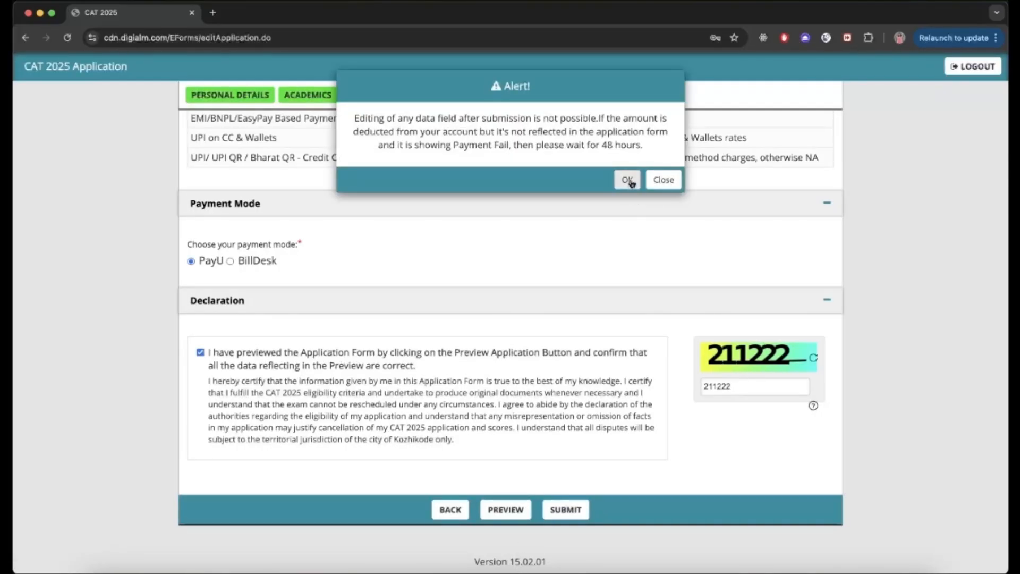
pyautogui.click(628, 181)
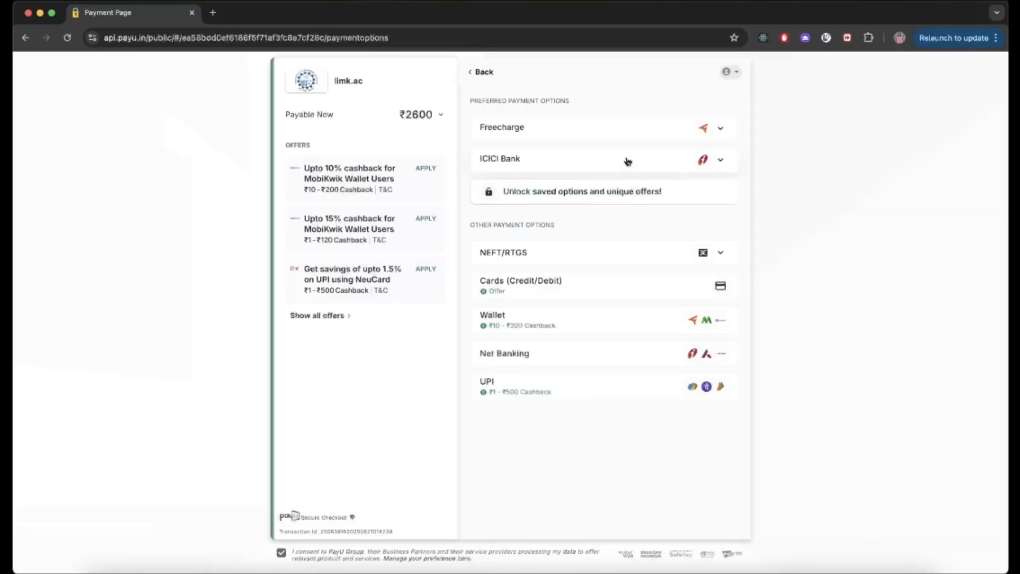